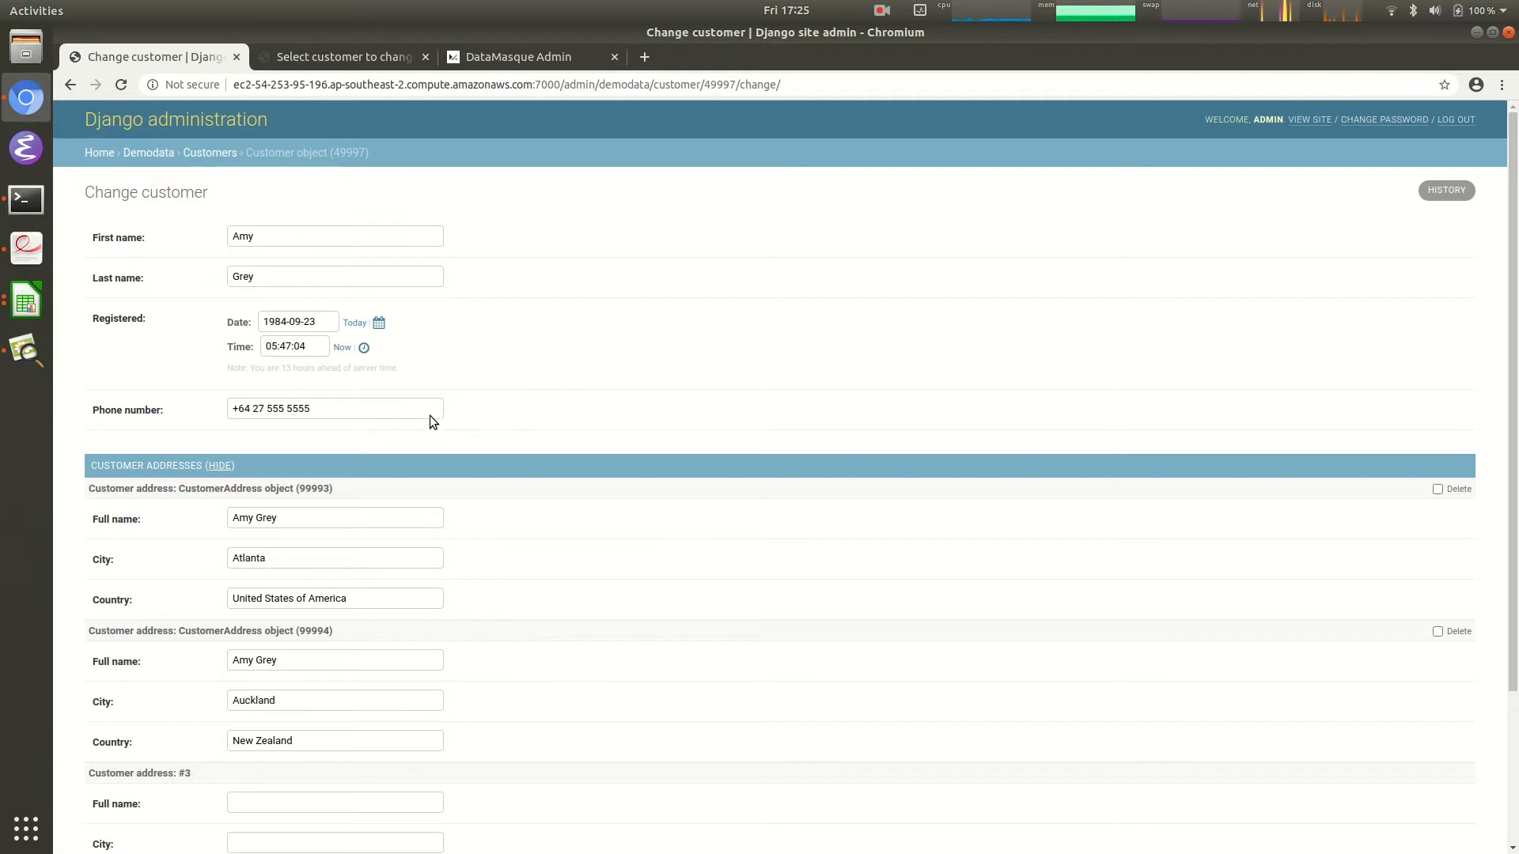
Step: View the customer list, and look over the b_customers.csv and b_cities.csv seed files
left_click(341, 56)
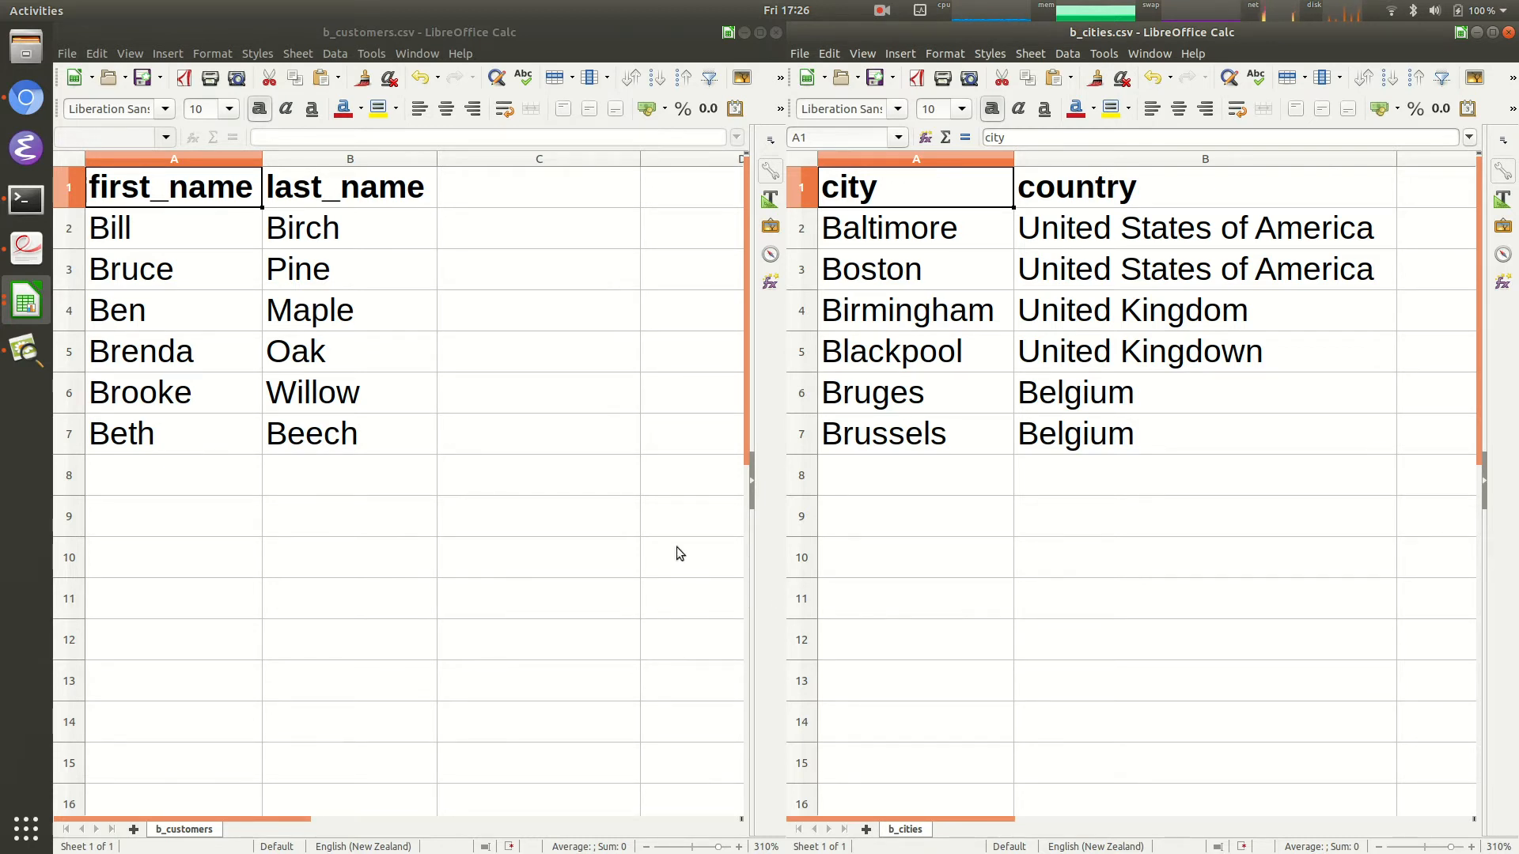
left_click(449, 197)
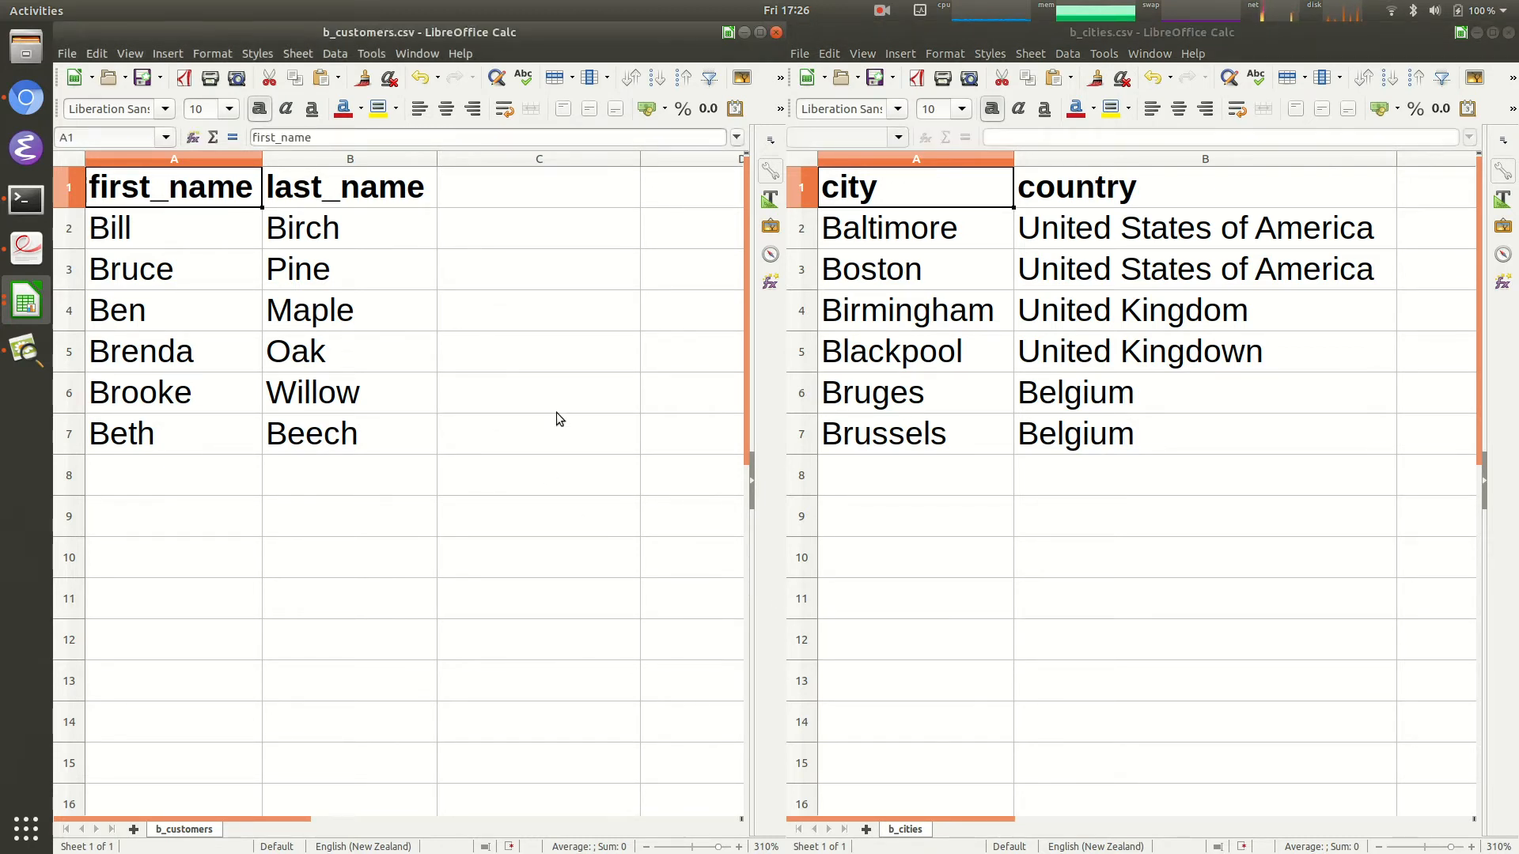
left_click(1381, 326)
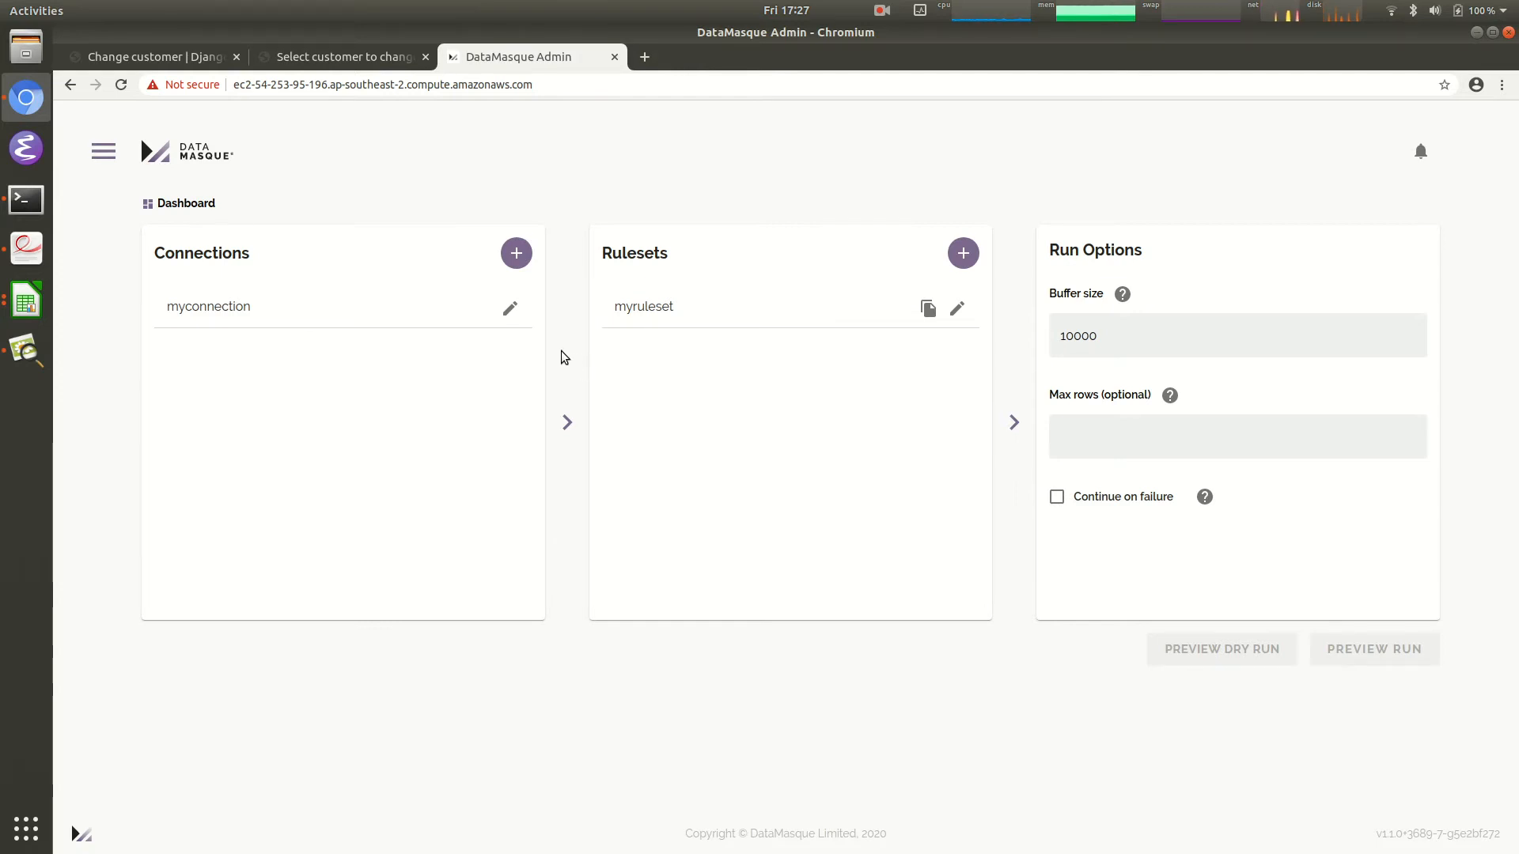
Step: Review the settings and database type options of myconnection in DataMasque, and test the connection before returning to the dashboard
left_click(510, 308)
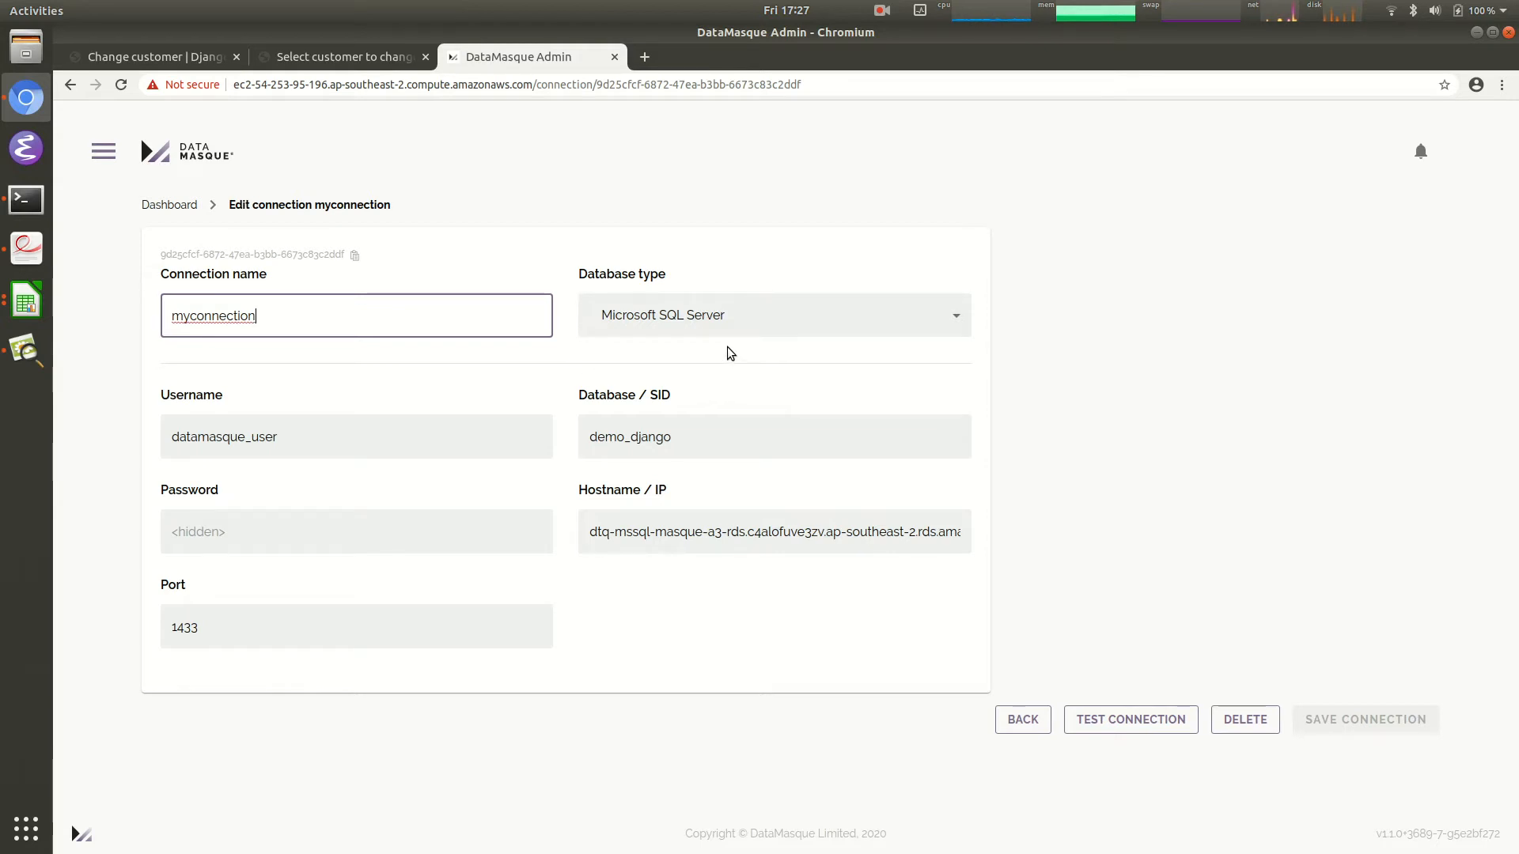
left_click(763, 326)
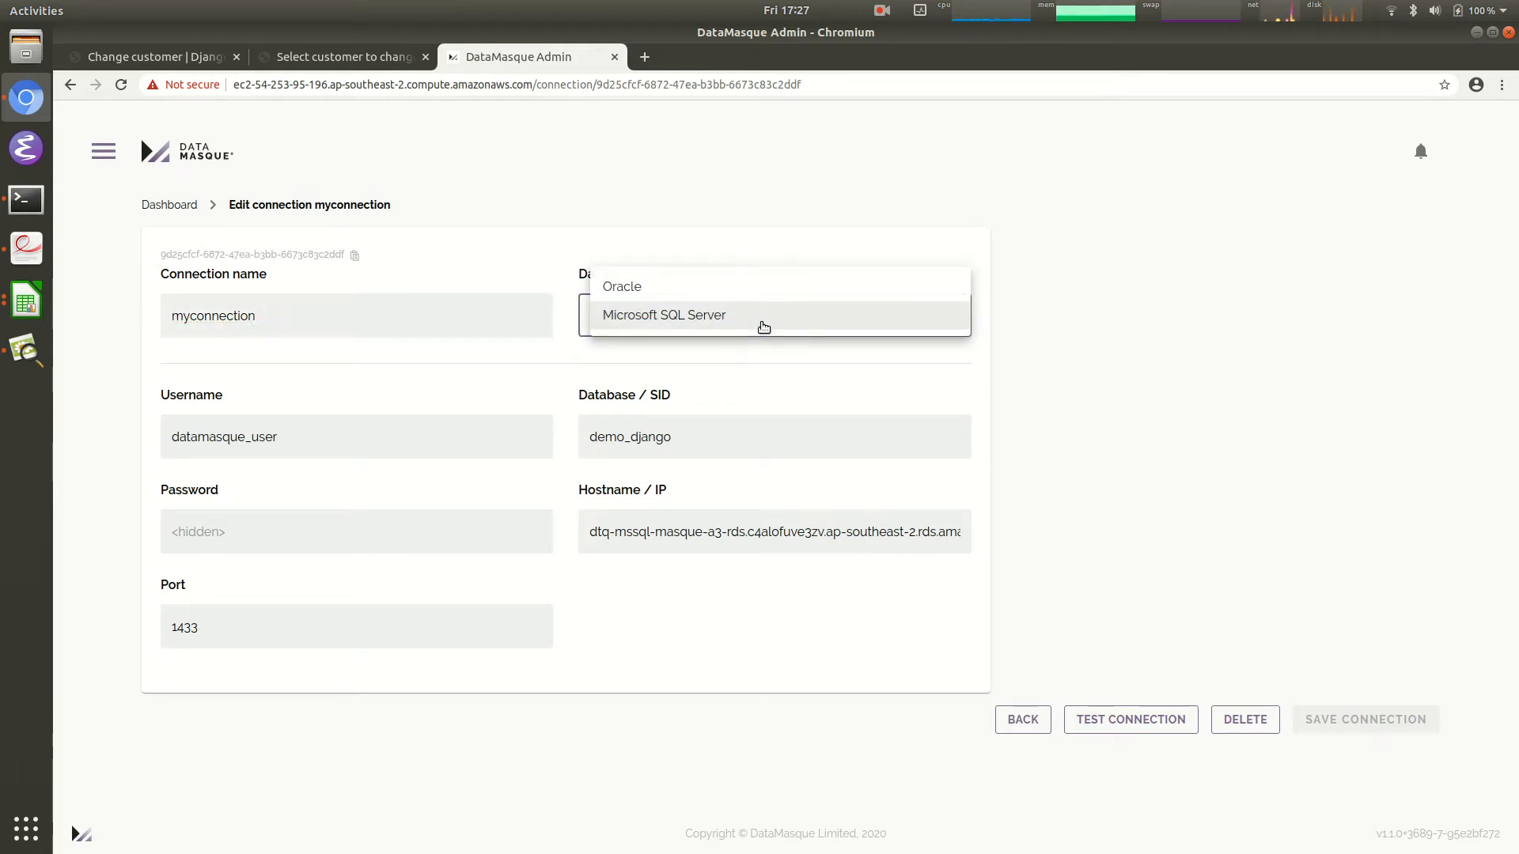
left_click(767, 375)
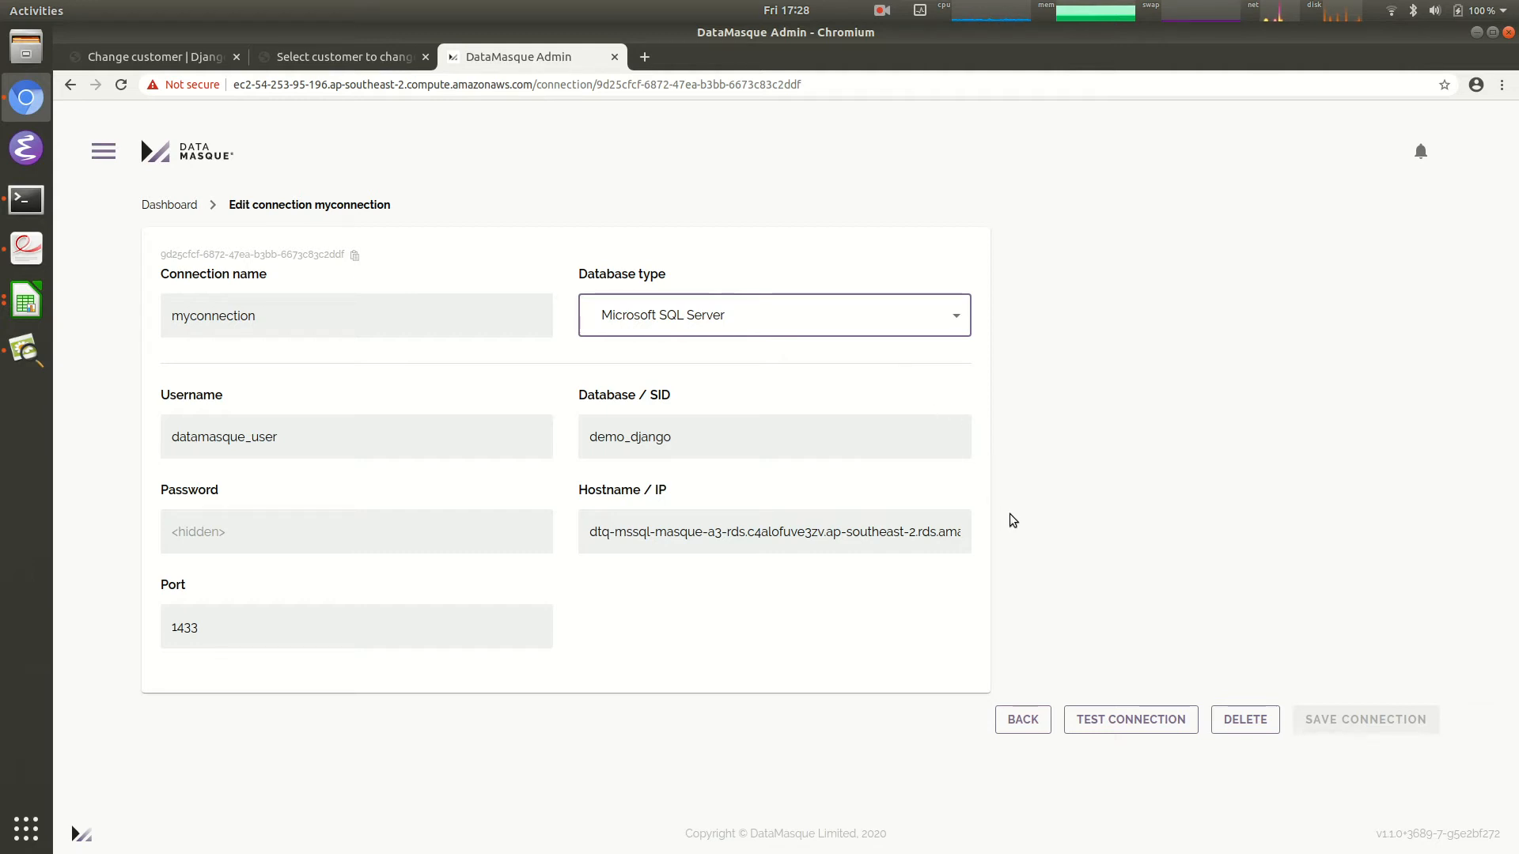
left_click(1119, 716)
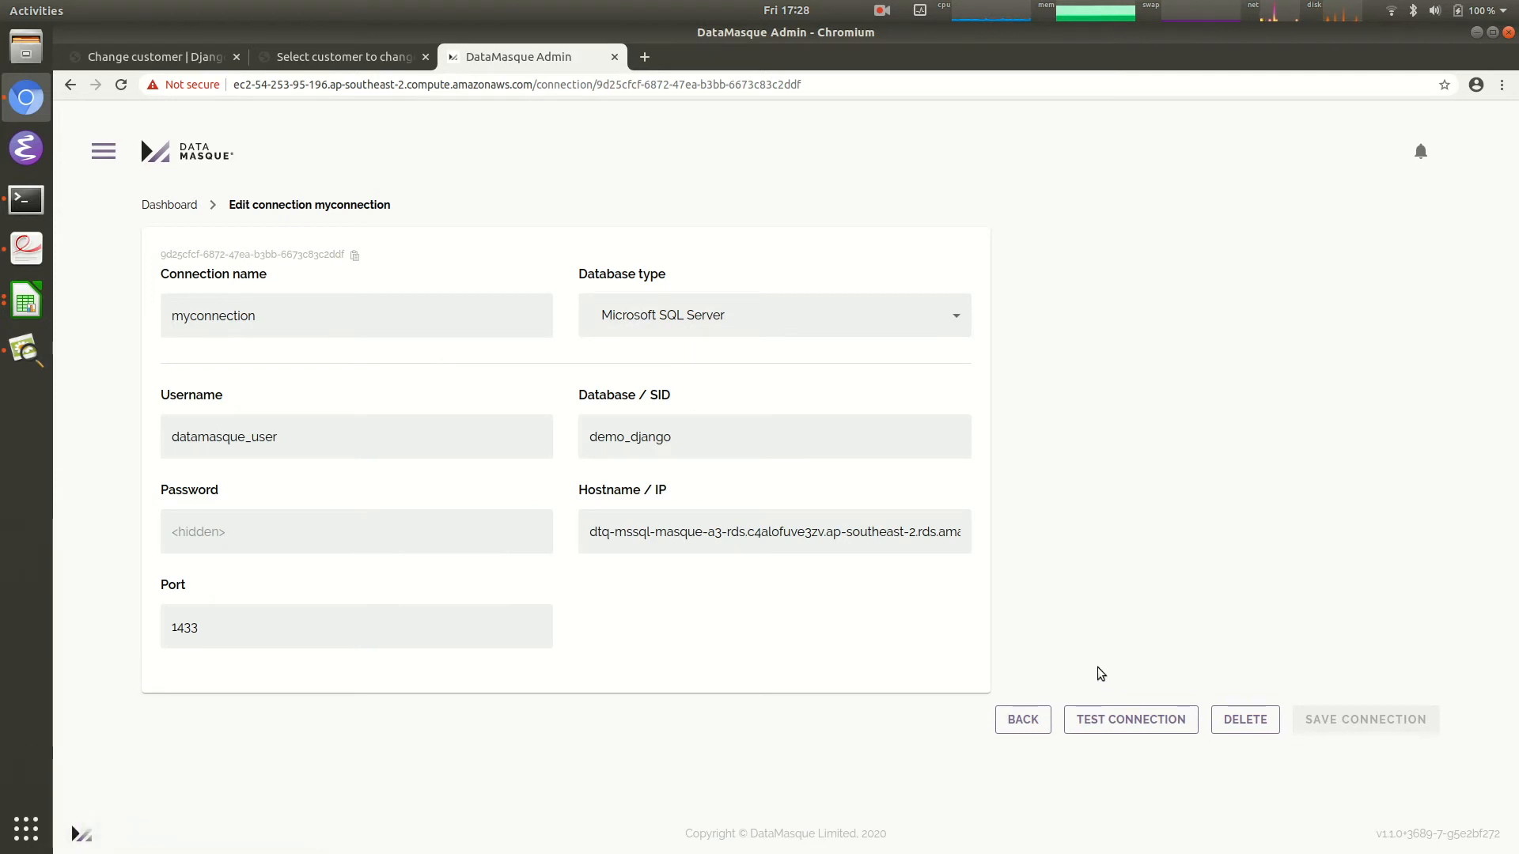
left_click(1024, 720)
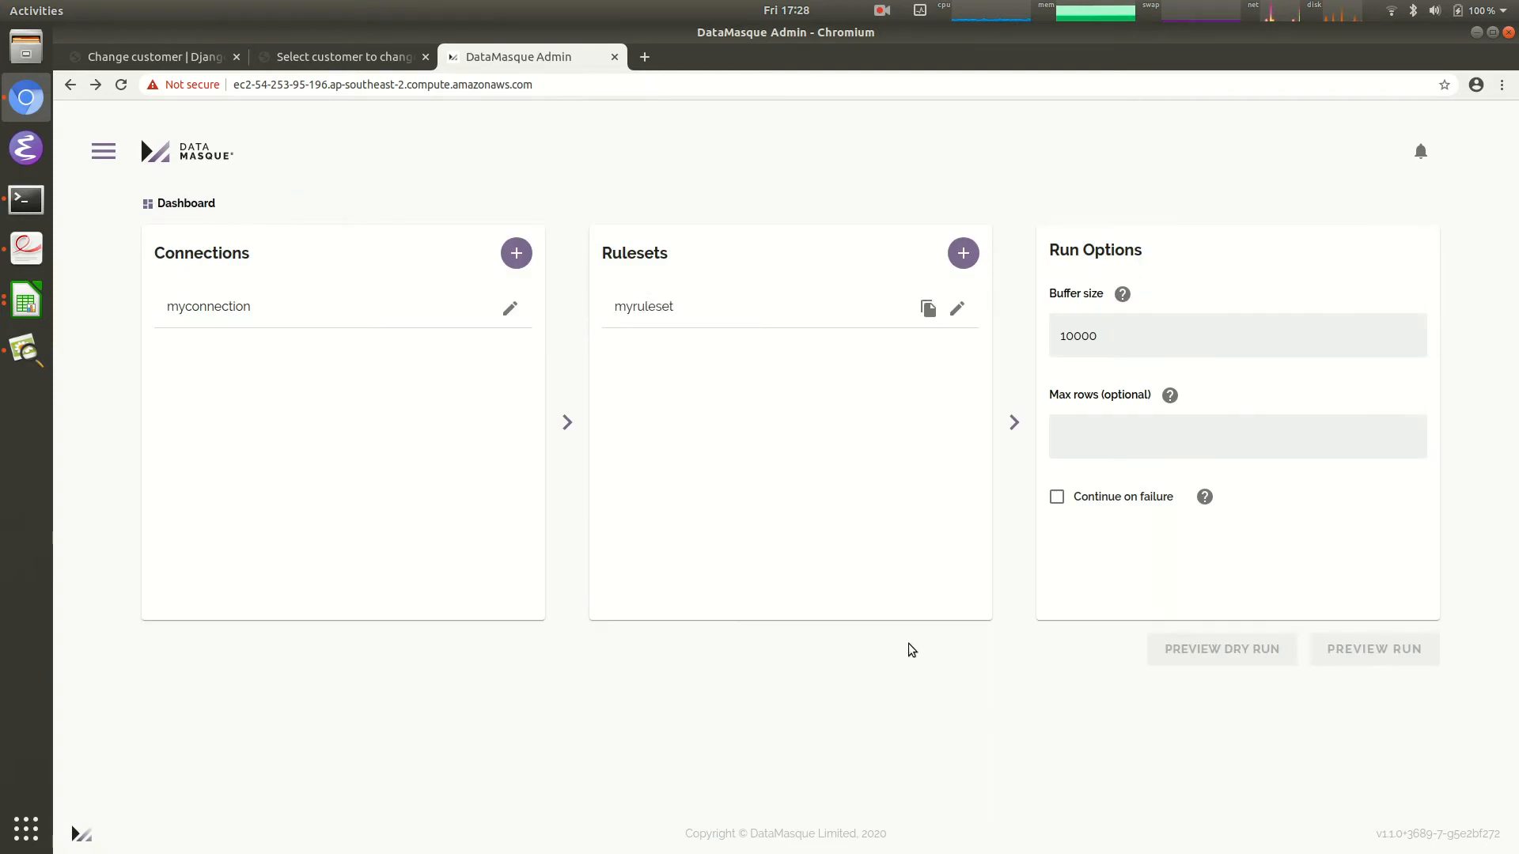
Step: Open myruleset for editing and examine which tables its mask_table tasks cover
left_click(957, 310)
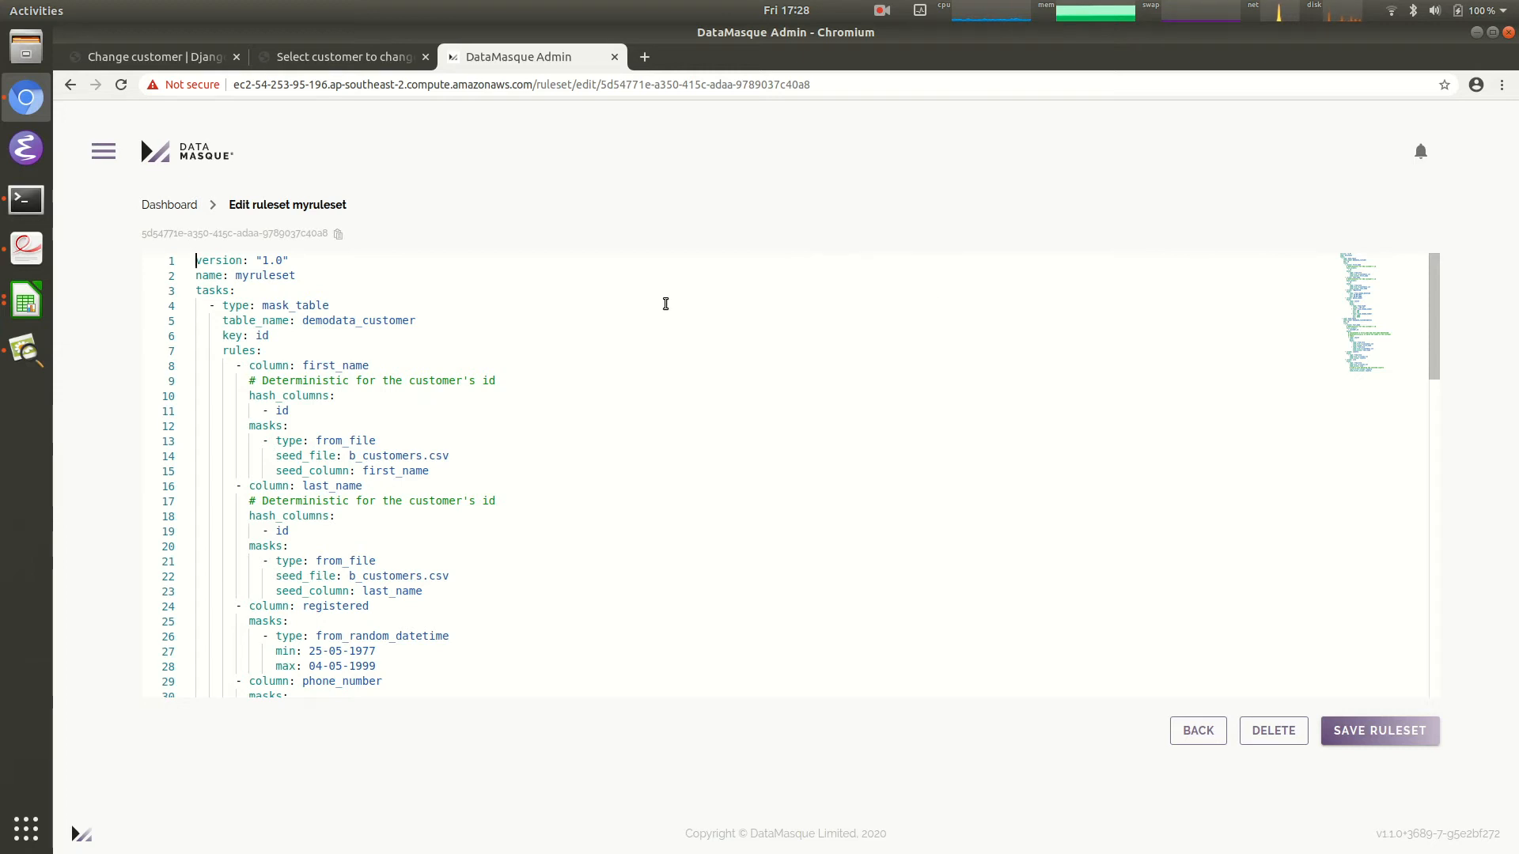
left_click(552, 316)
scroll(696, 364, "down", 6)
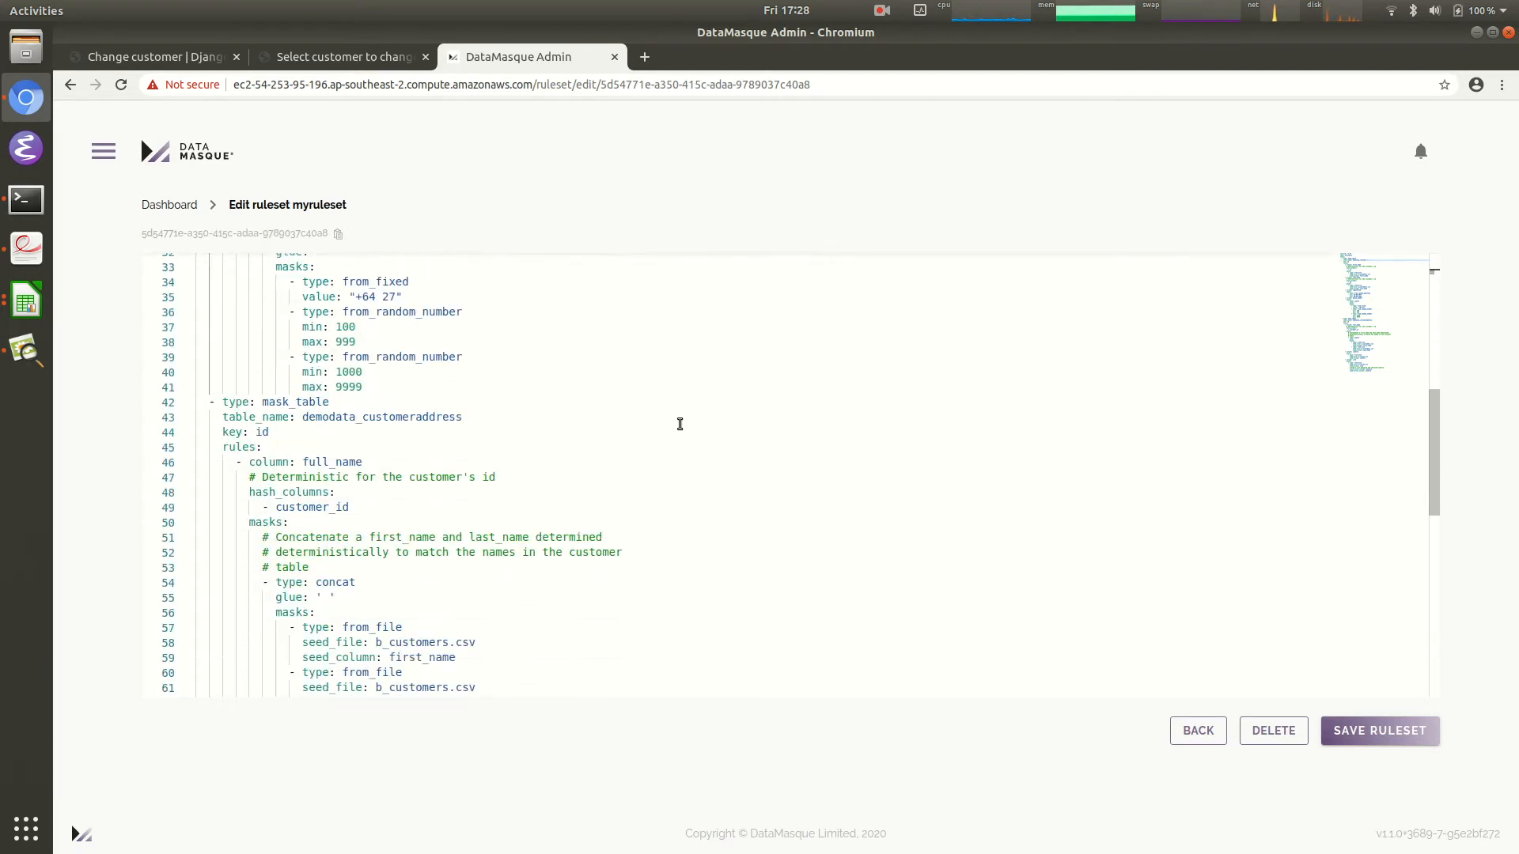
left_click(494, 420)
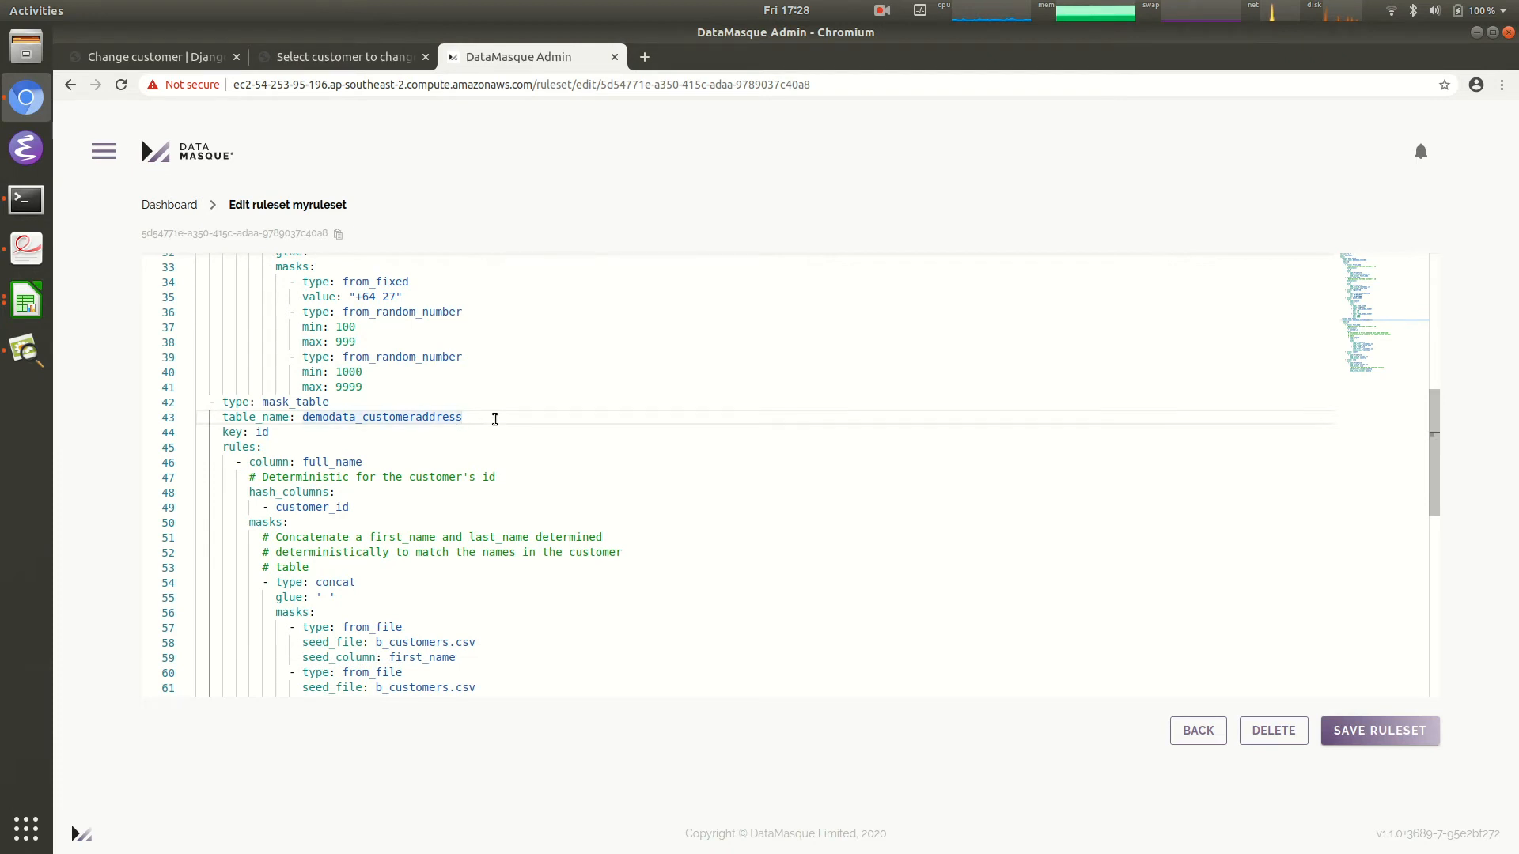
scroll(535, 424, "up", 5)
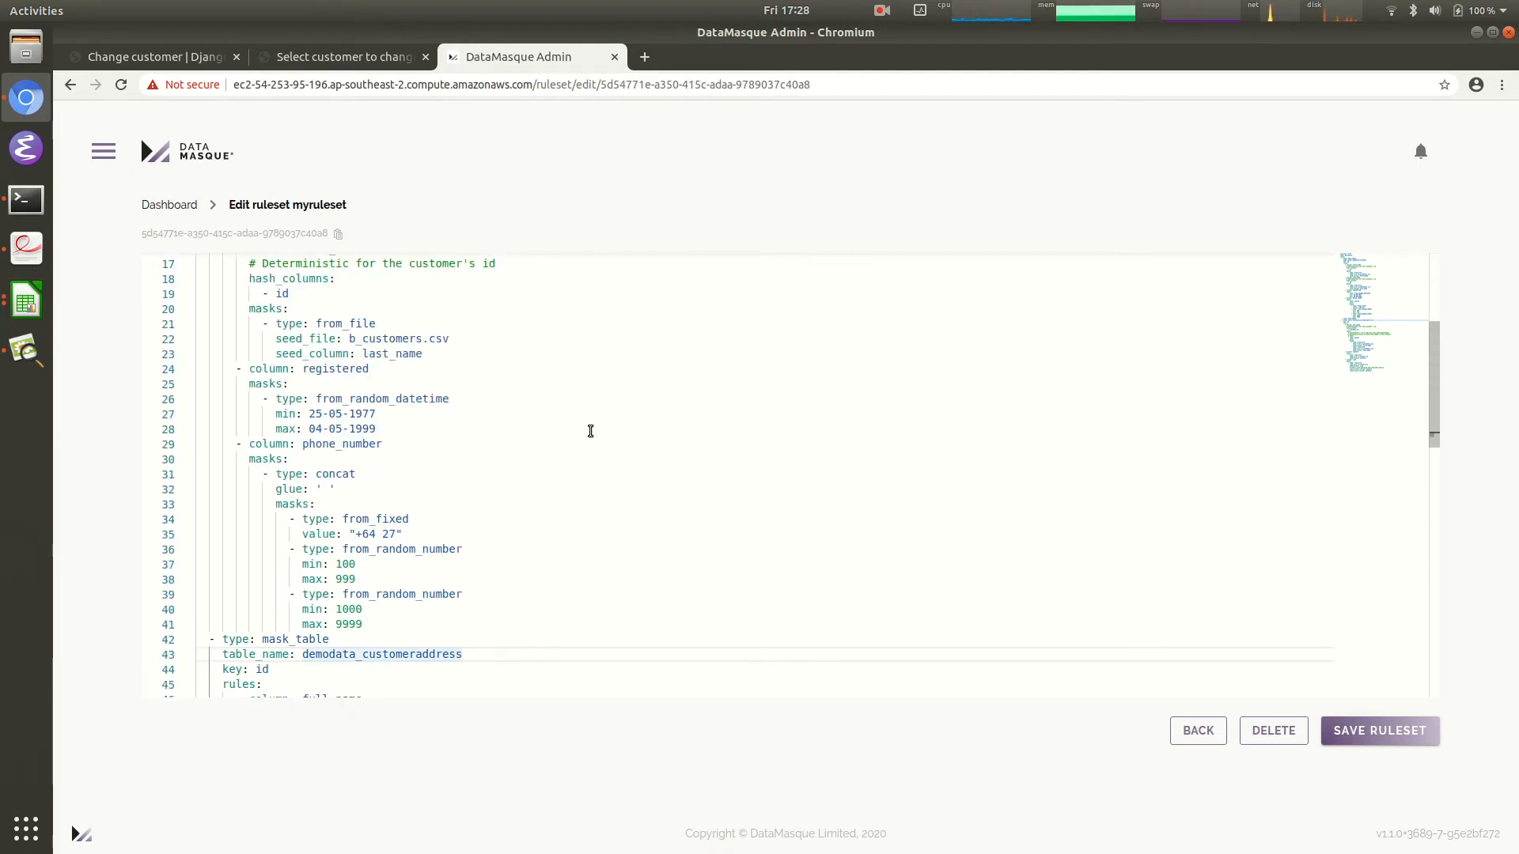
scroll(608, 436, "up", 3)
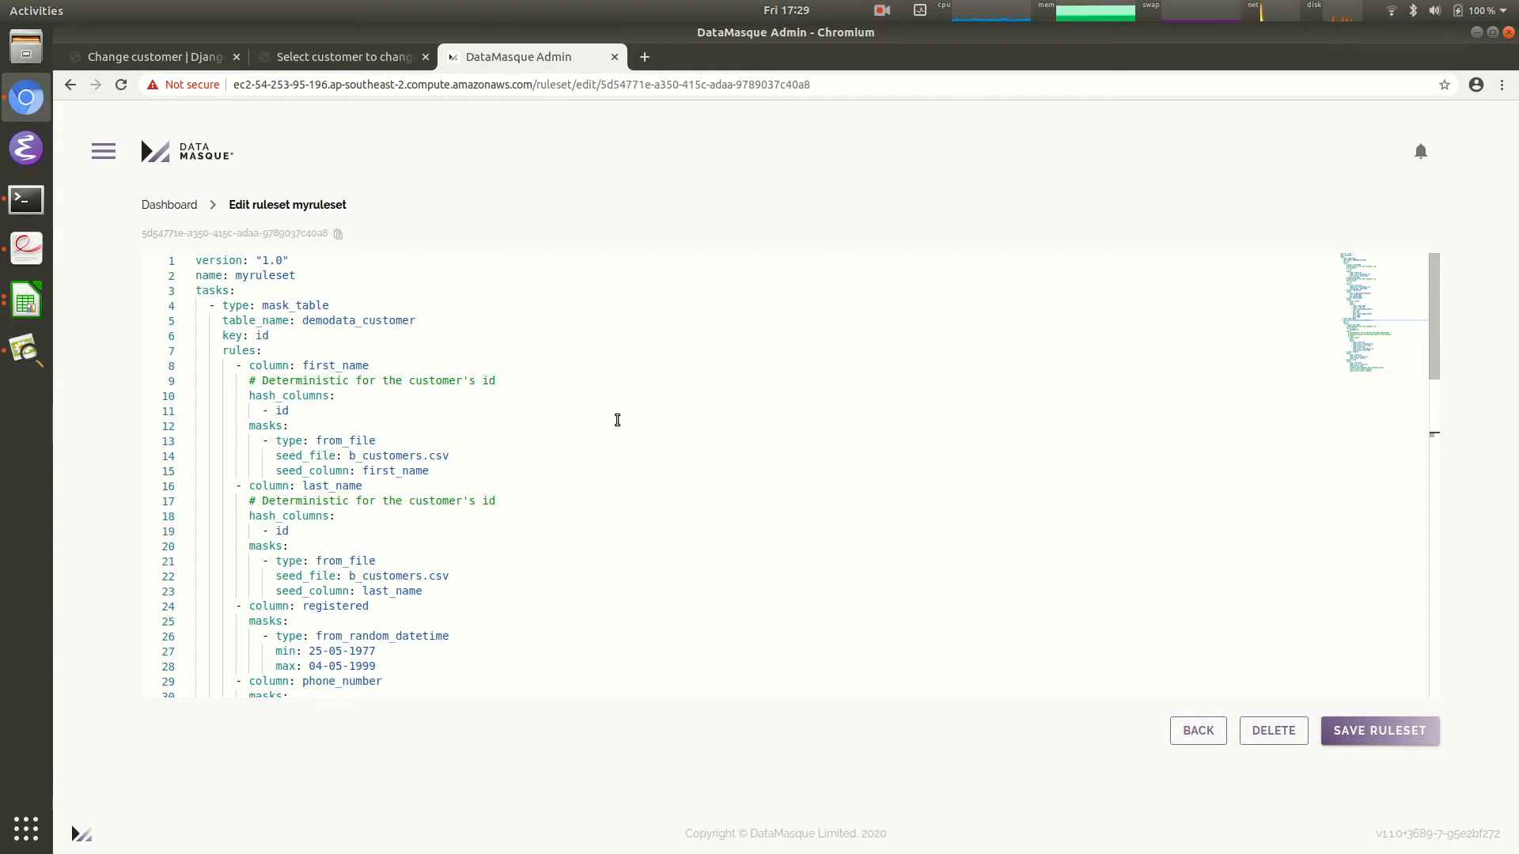
Step: Examine the first_name, last_name, registered and phone_number column rules of the demodata_customer task
left_click(511, 367)
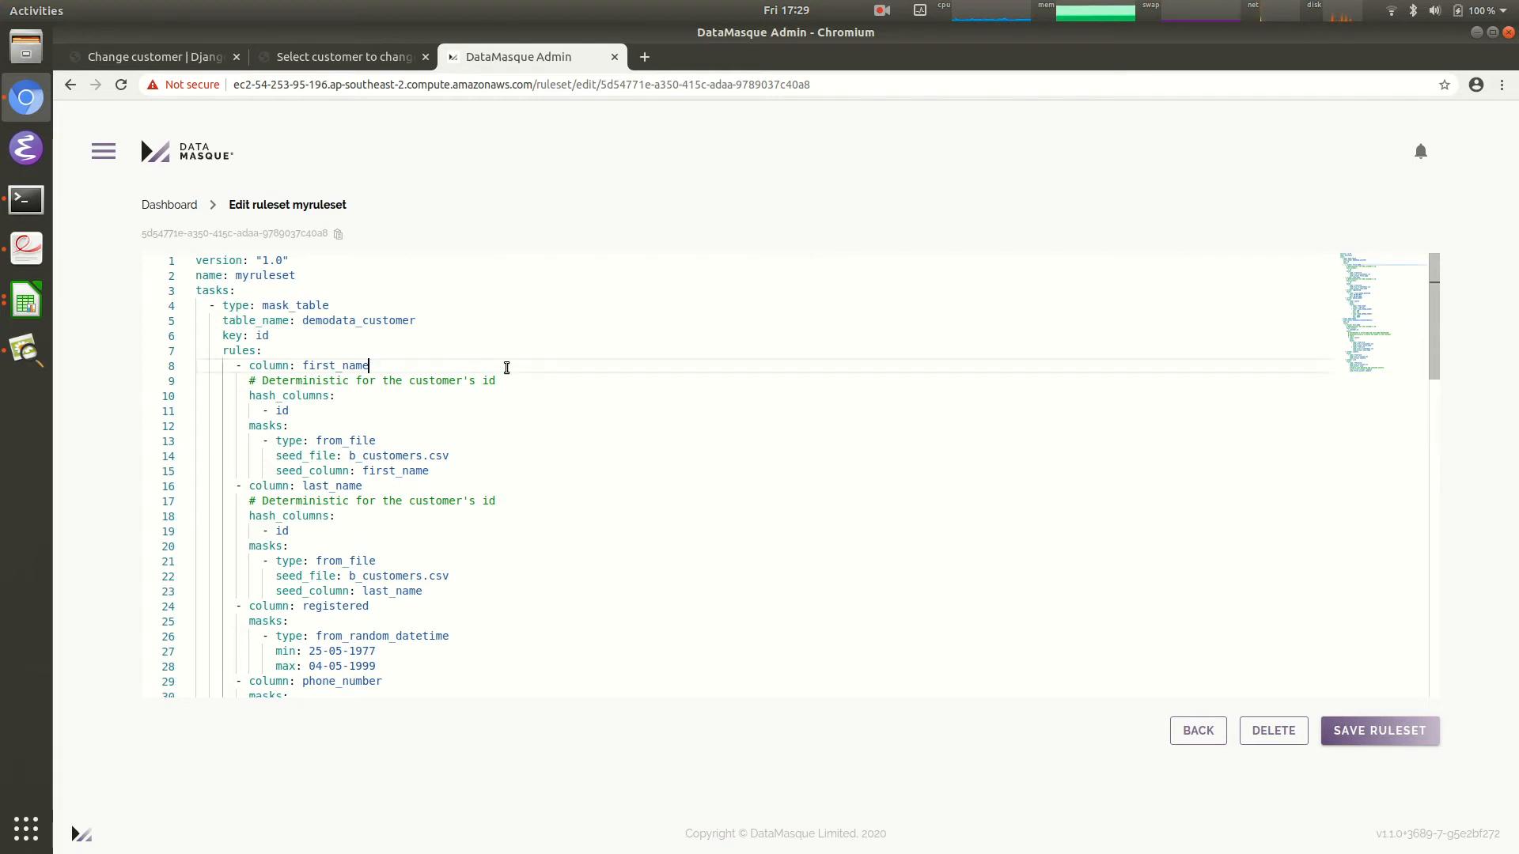
left_click(462, 492)
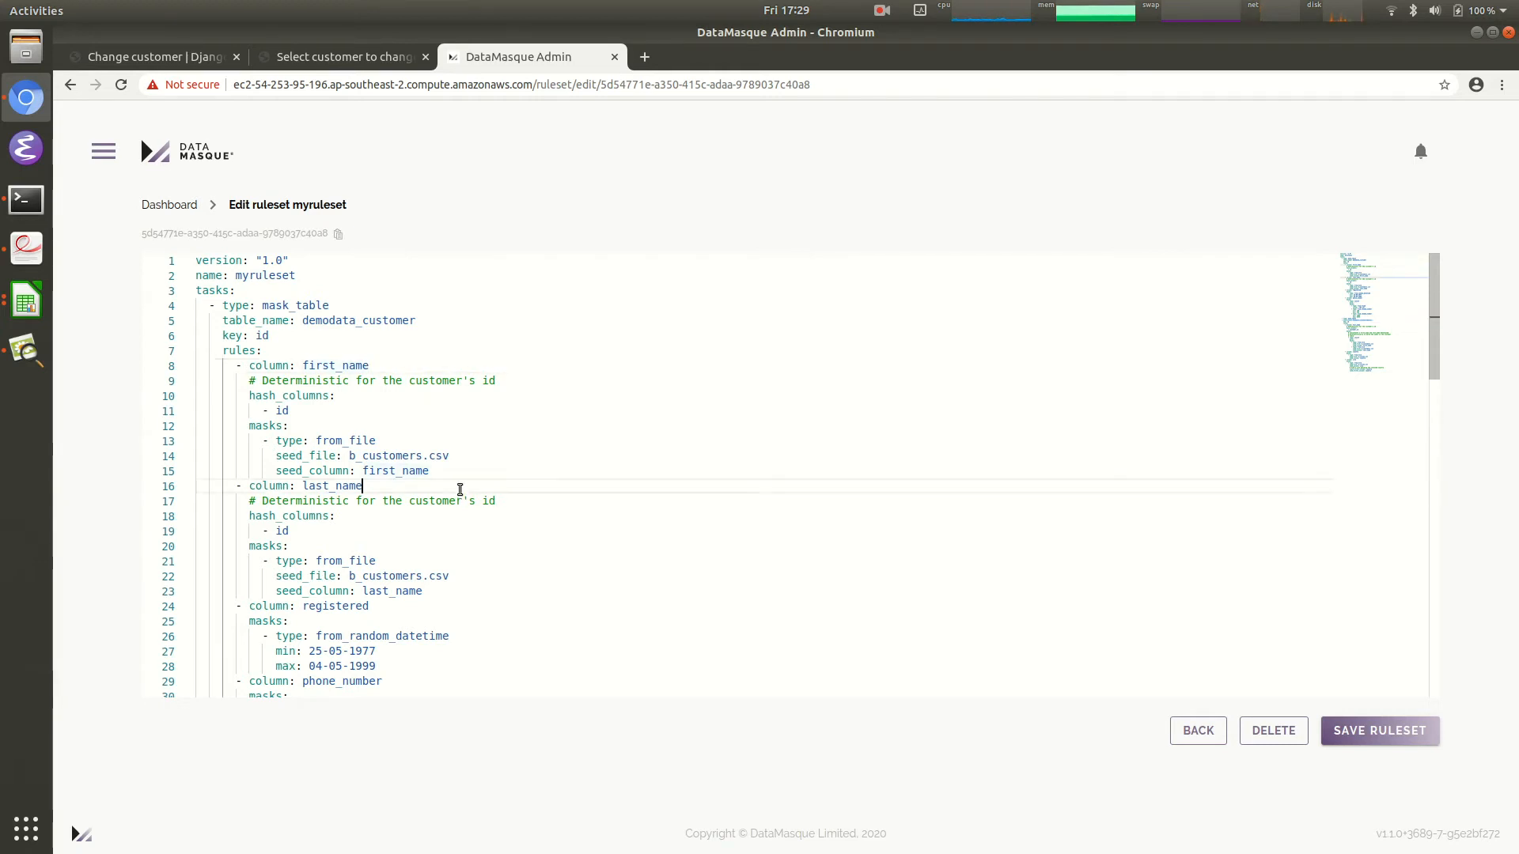
scroll(522, 495, "down", 3)
scroll(474, 475, "down", 1)
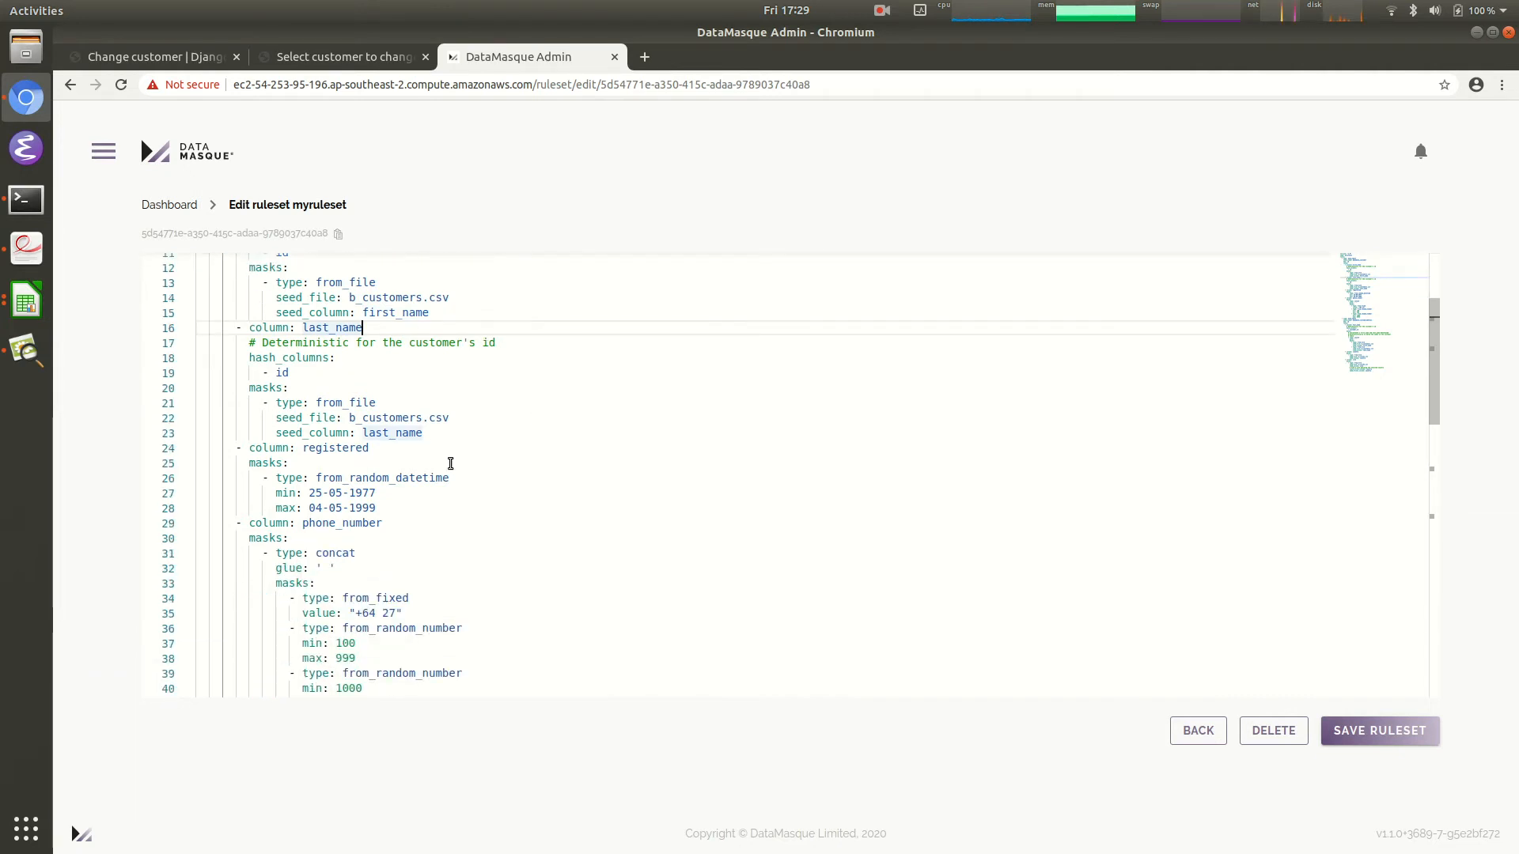
left_click(440, 444)
scroll(451, 463, "down", 1)
scroll(459, 470, "down", 1)
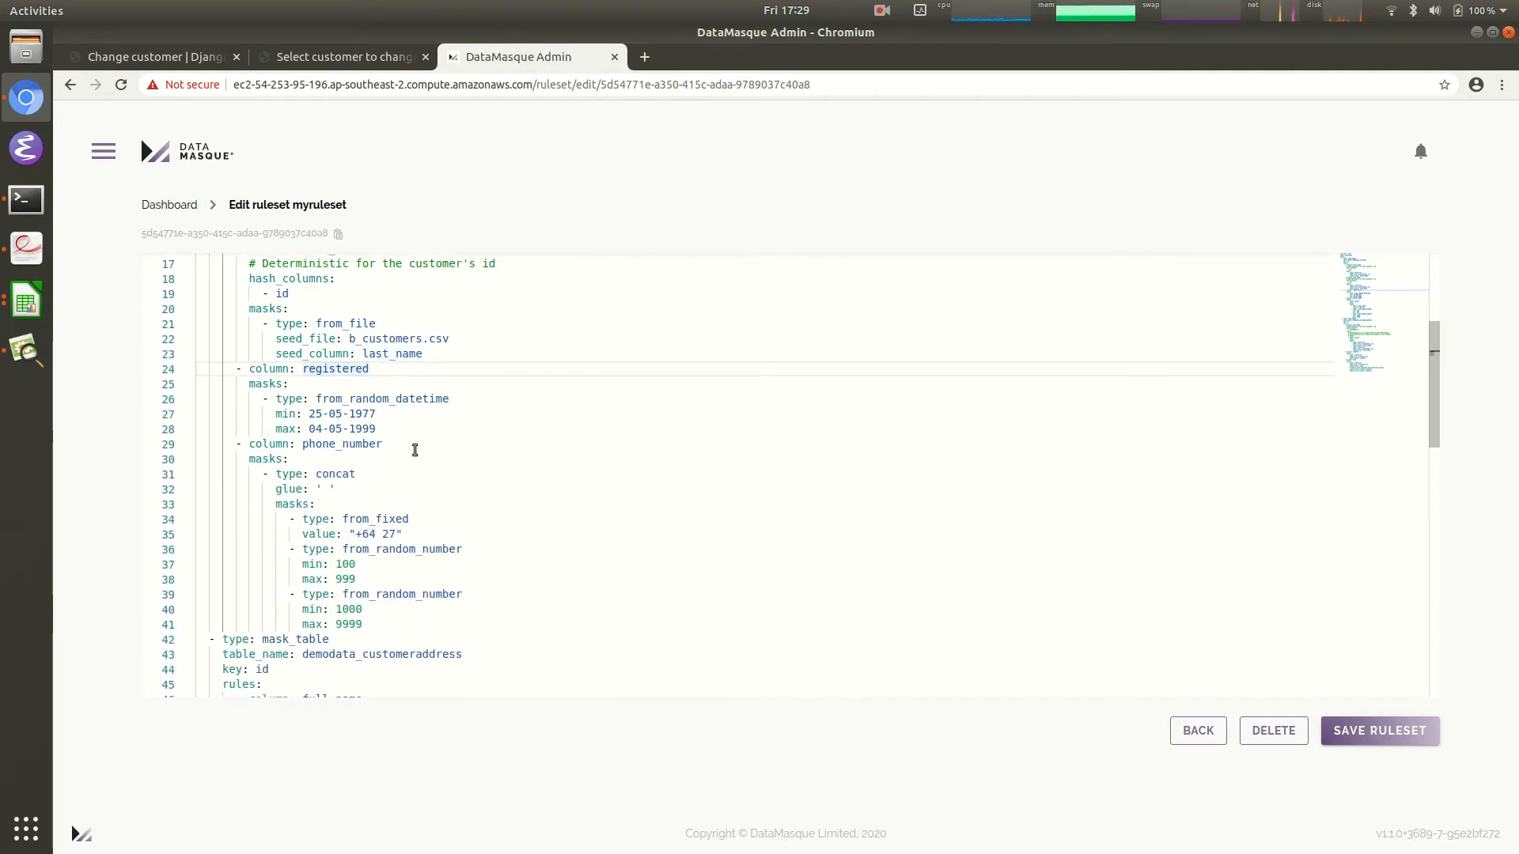
left_click(416, 445)
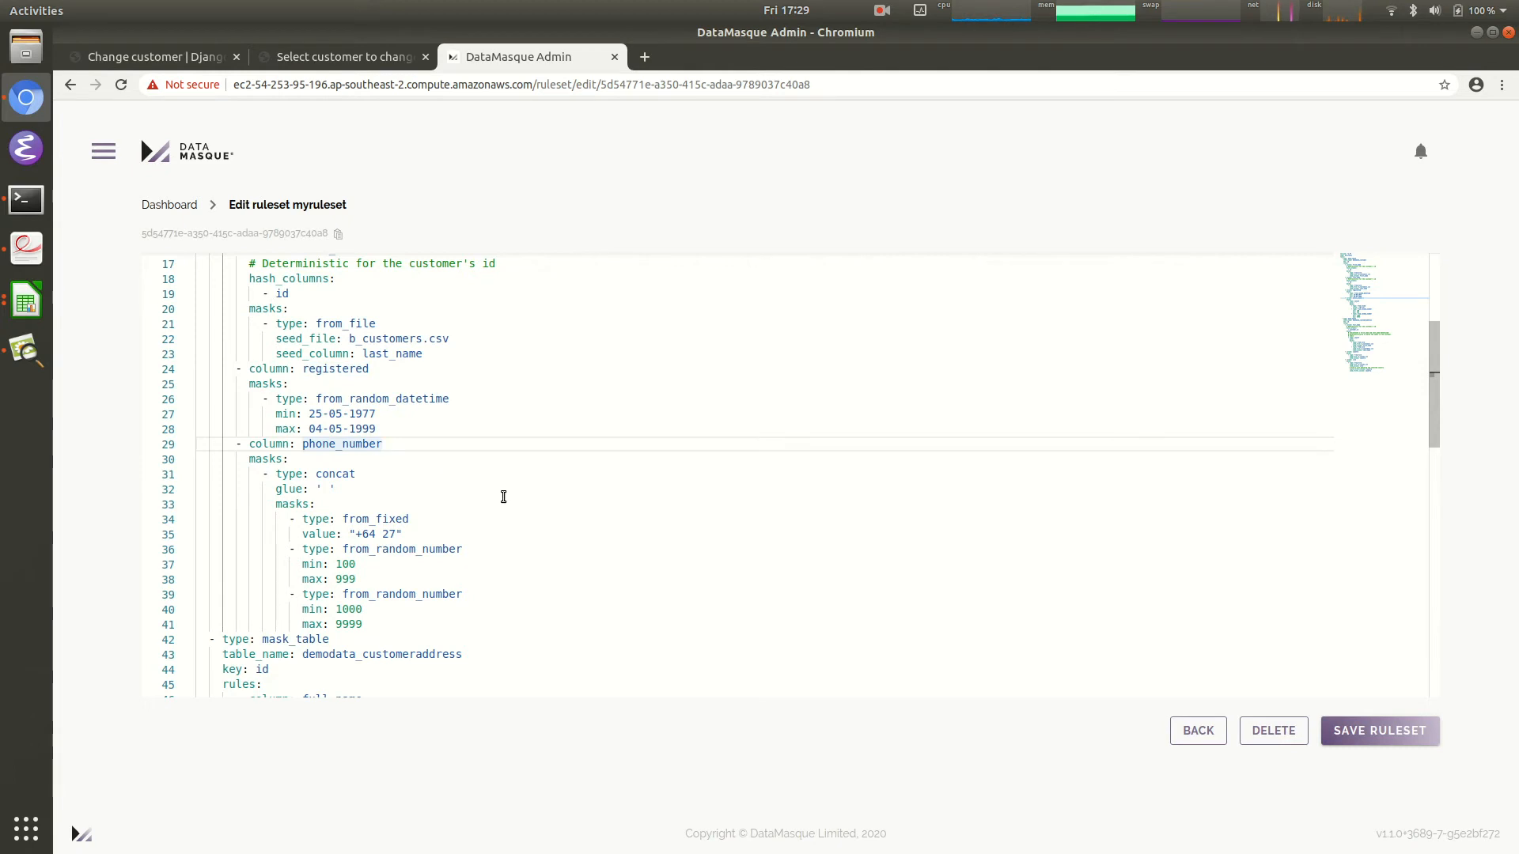
scroll(583, 521, "up", 4)
scroll(586, 530, "up", 2)
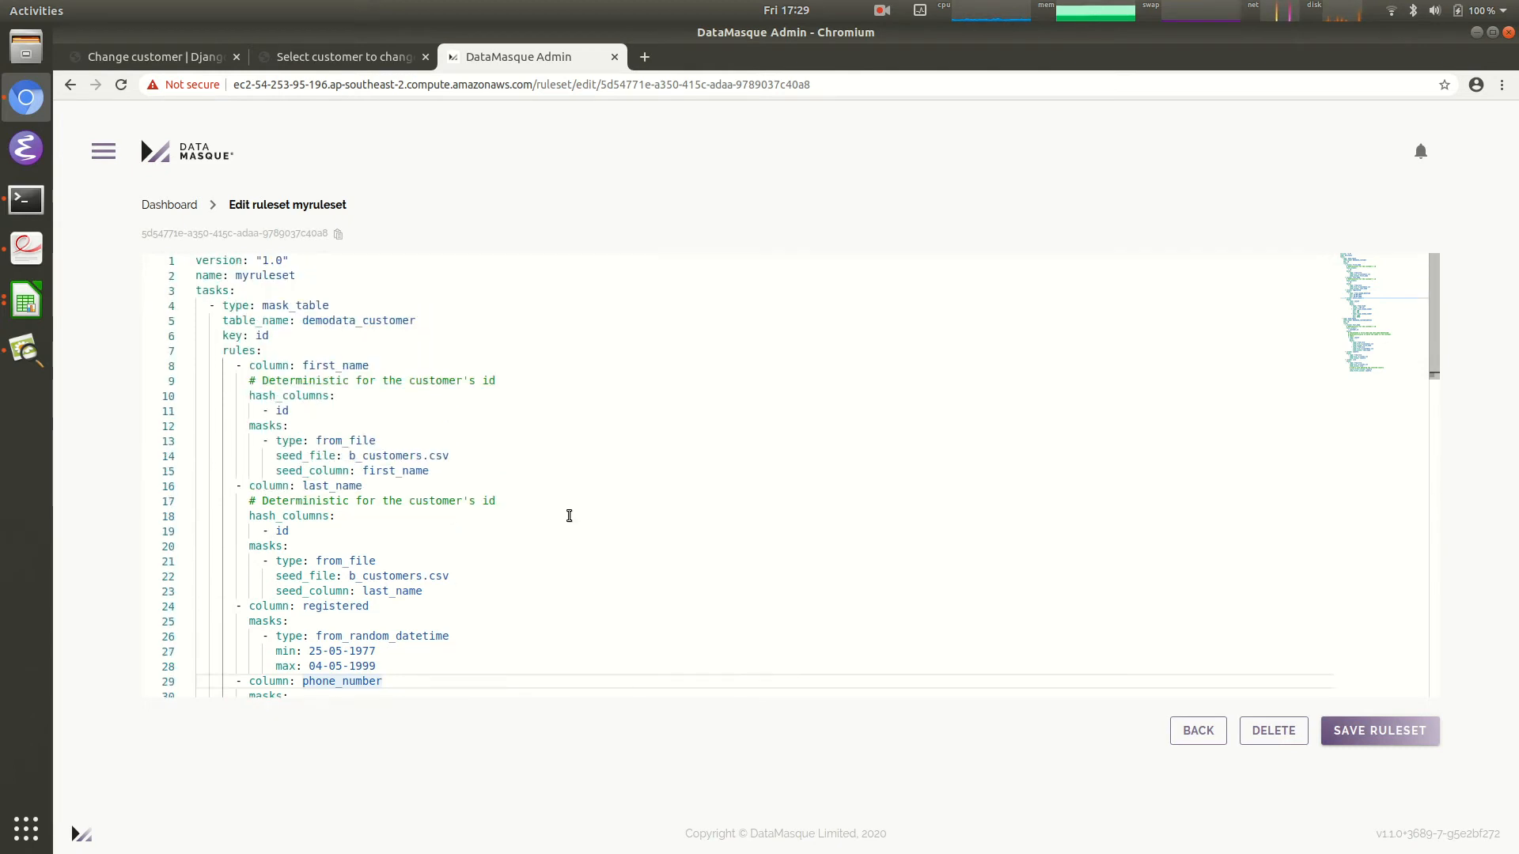
Step: Examine the seed files used for the customer name columns and the fixed and random-number masks building the phone number
left_click(512, 457)
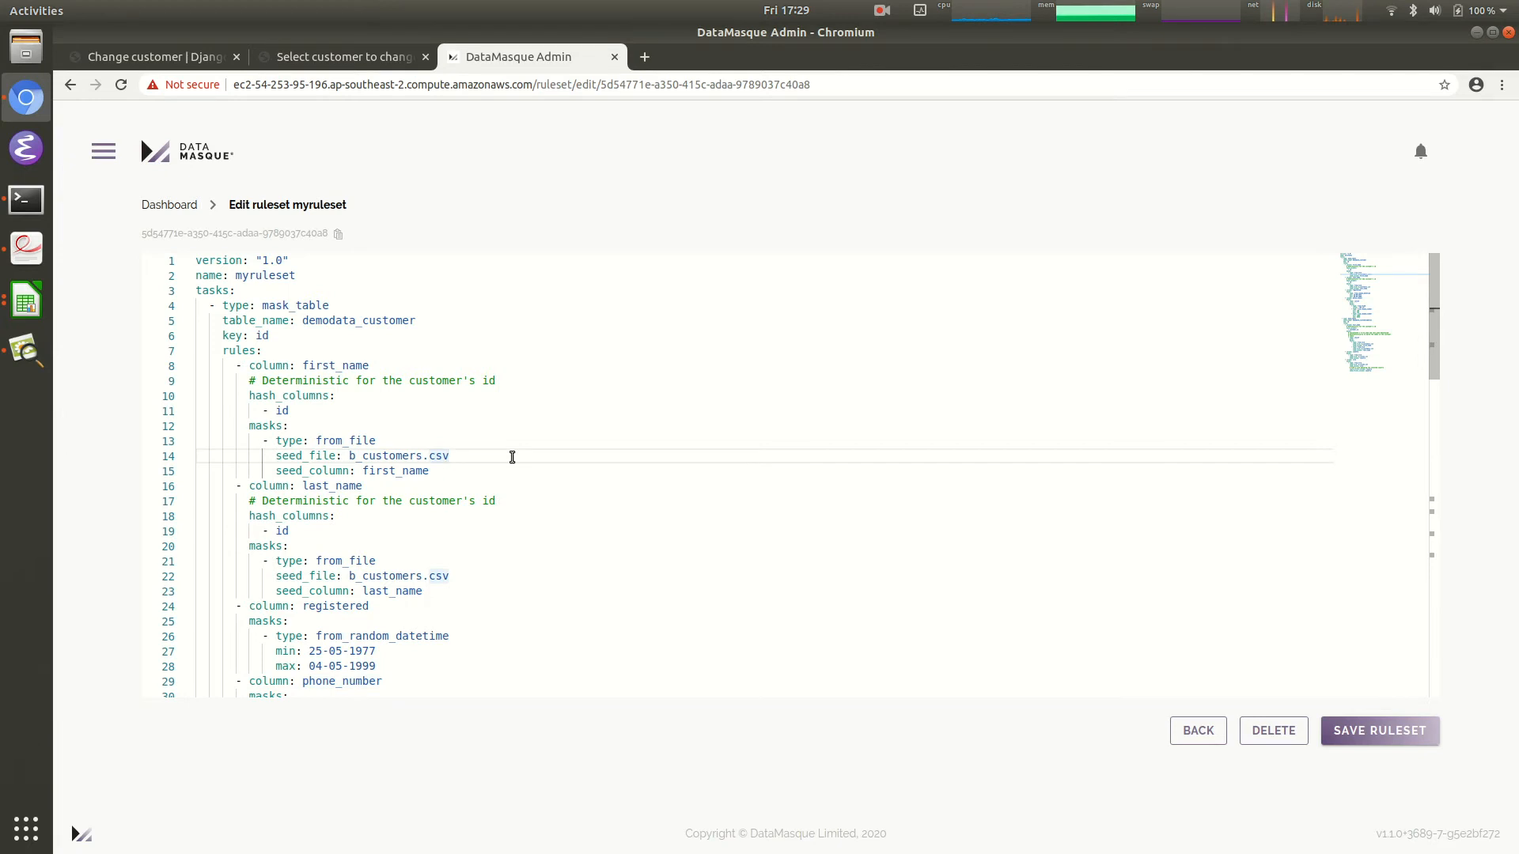
left_click(473, 578)
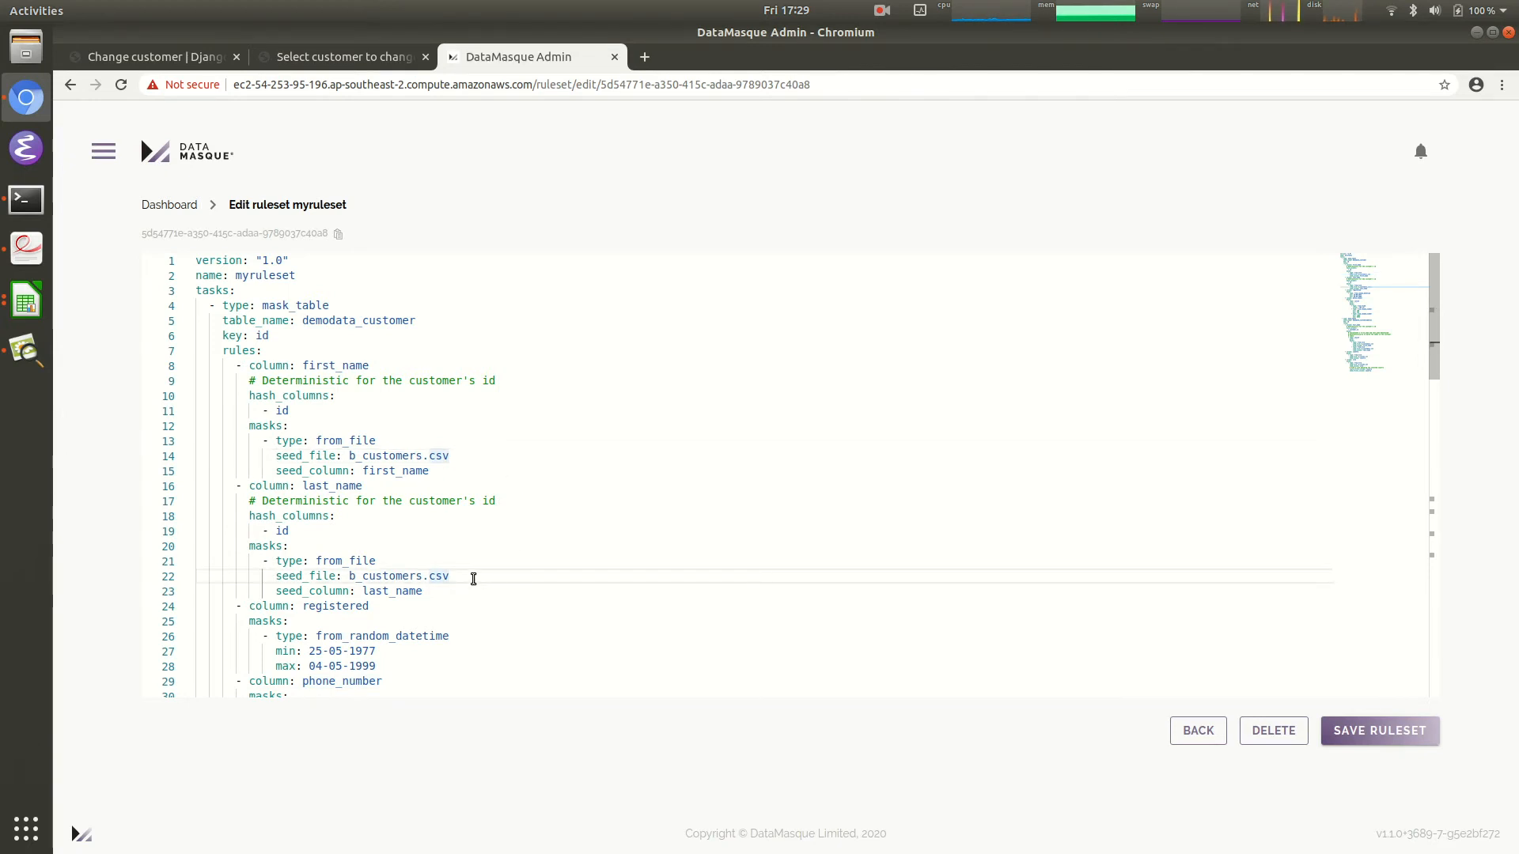
scroll(498, 573, "down", 4)
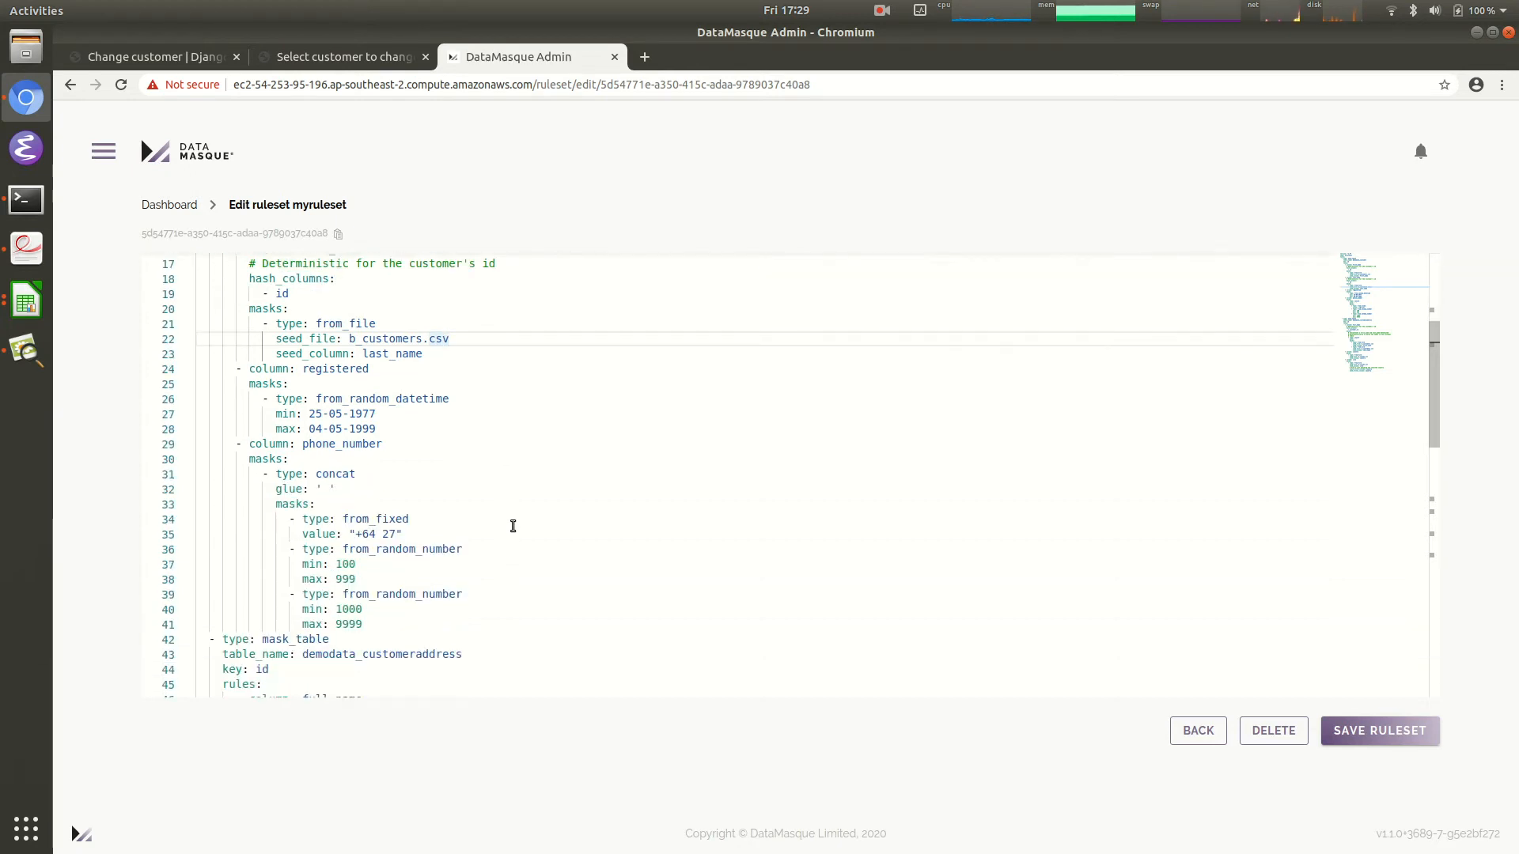
left_click(478, 519)
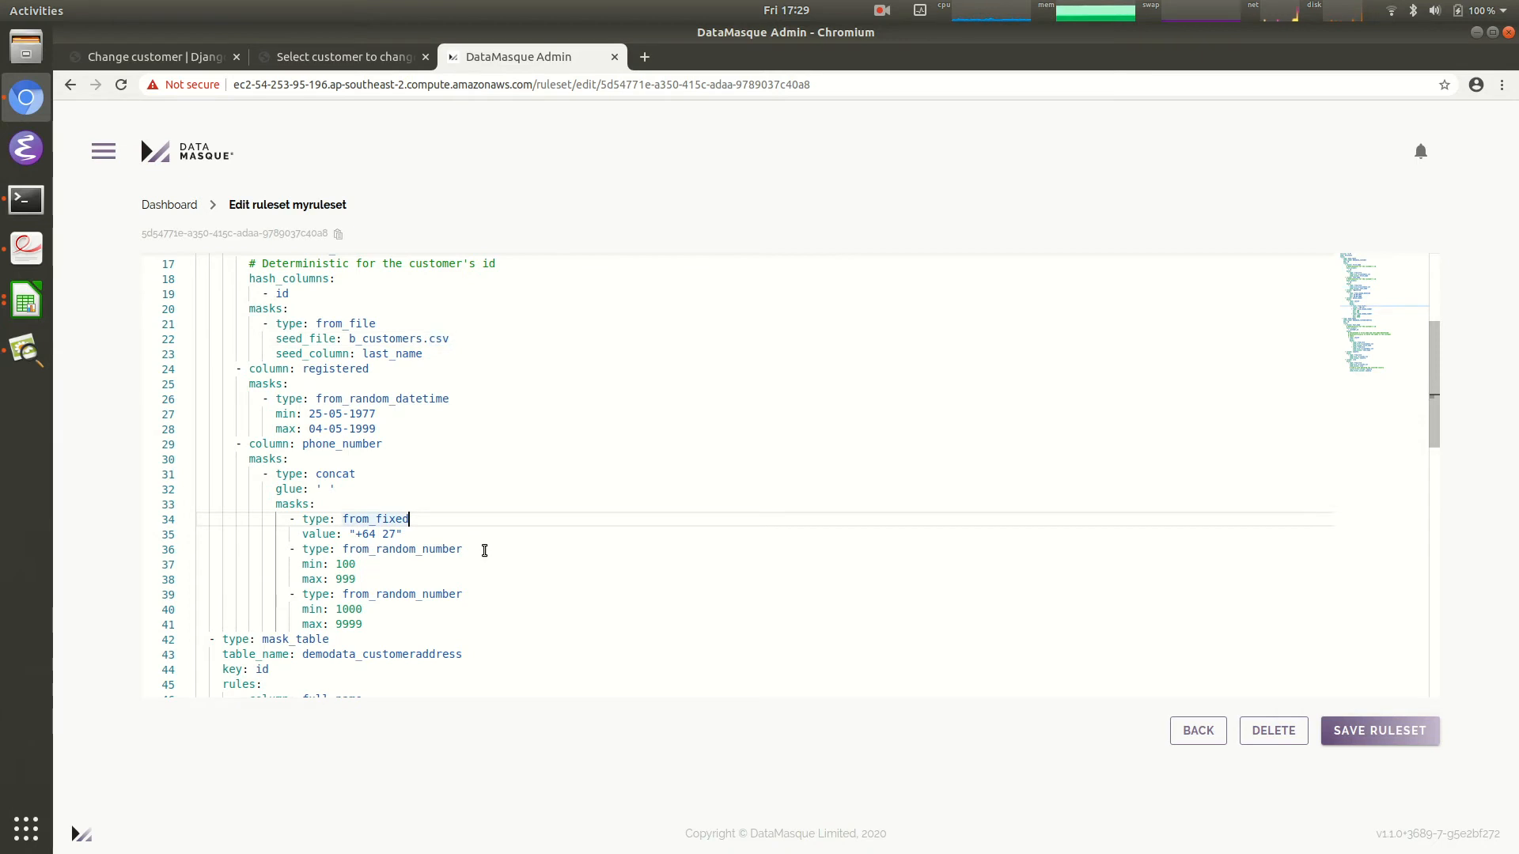
left_click(484, 550)
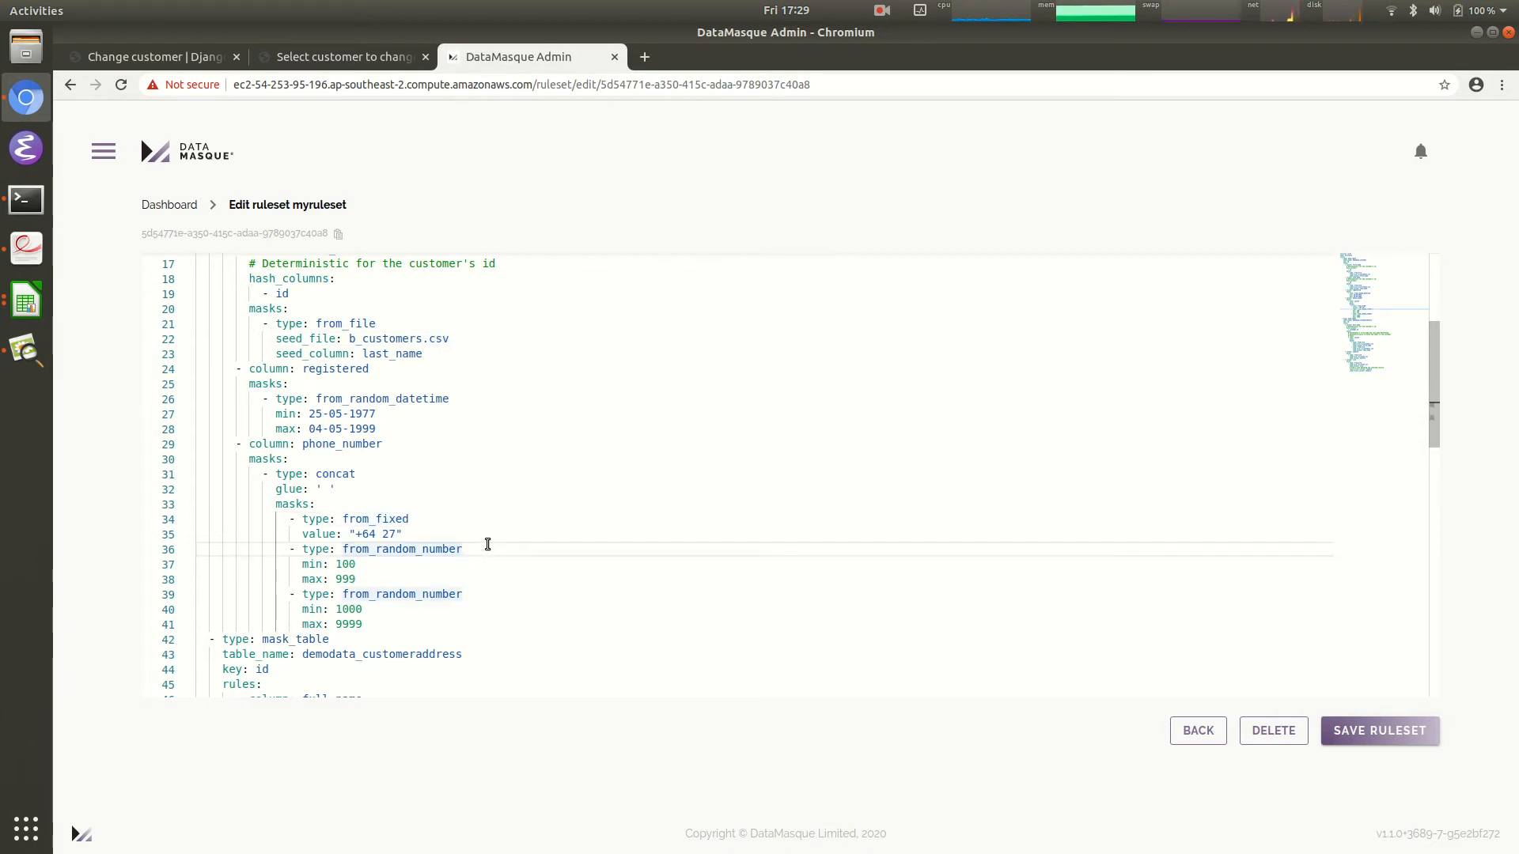
Step: Examine the full_name rule of the demodata_customeraddress task, including its seed files and its hash column
scroll(526, 487, "down", 3)
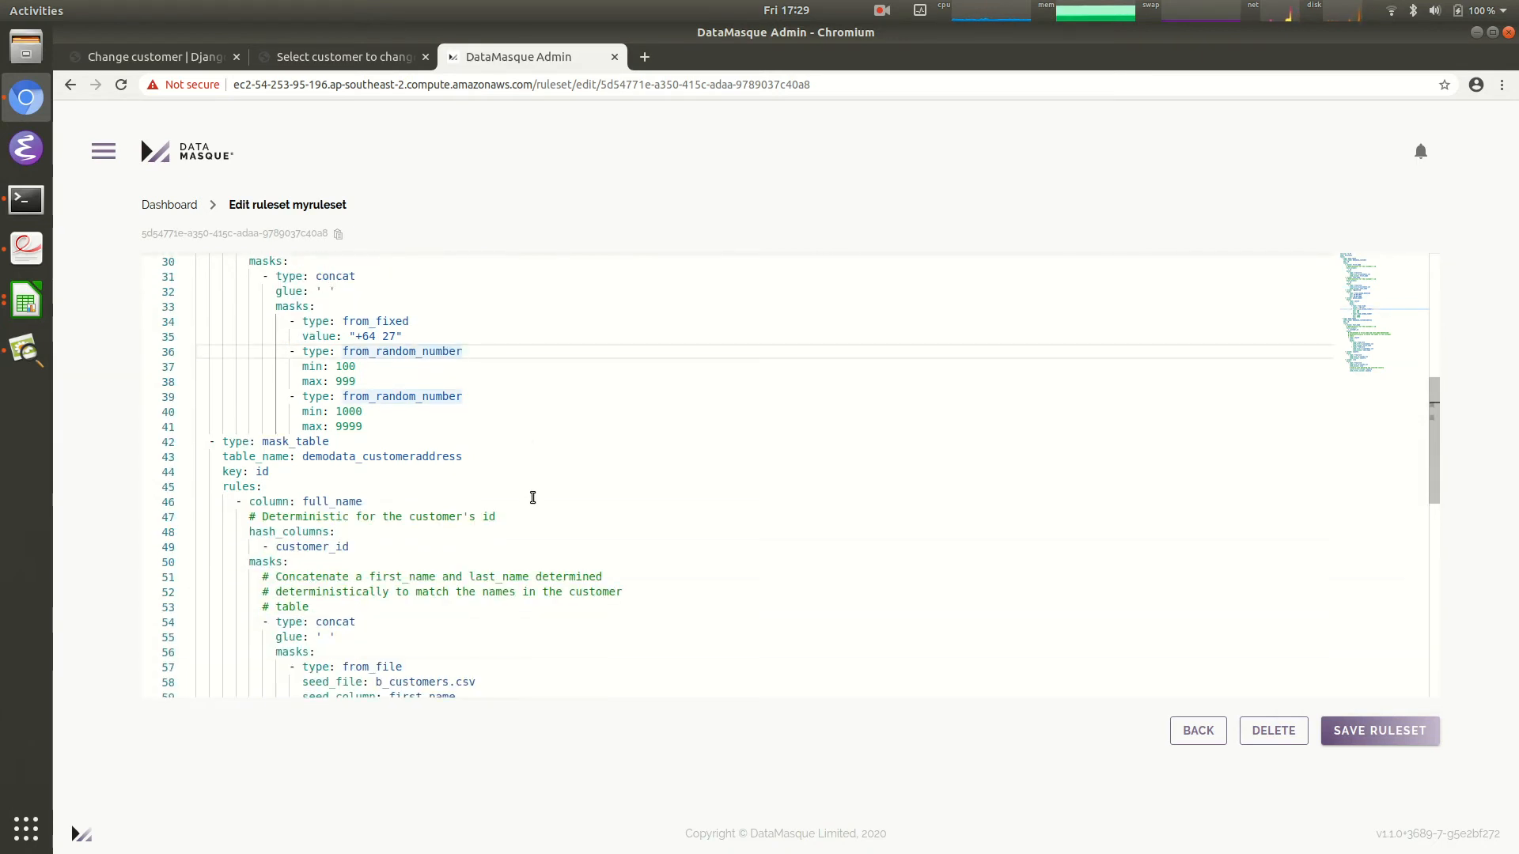
scroll(532, 496, "down", 2)
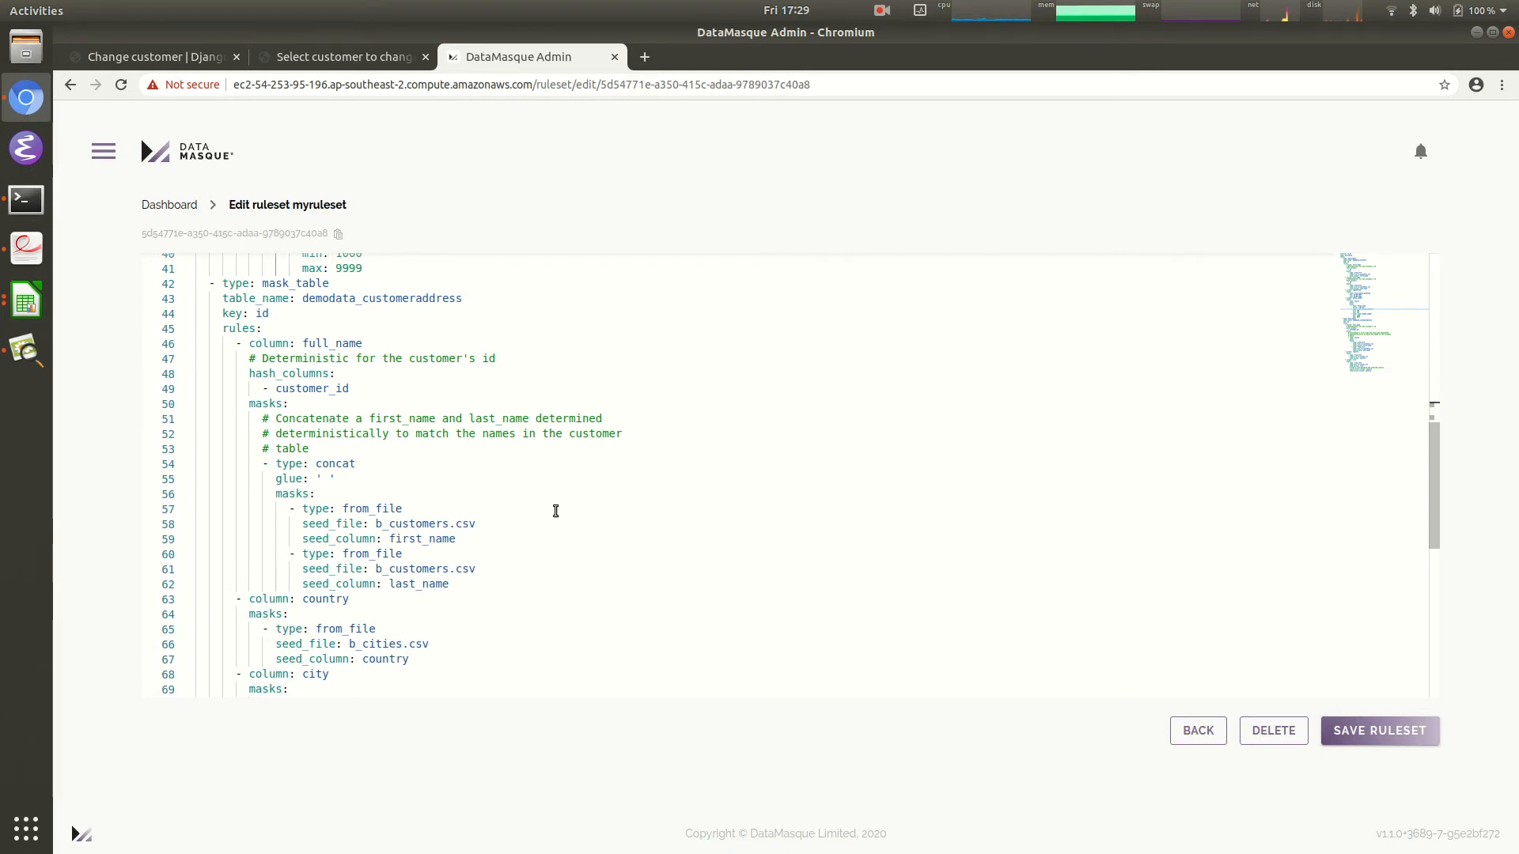
left_click(522, 526)
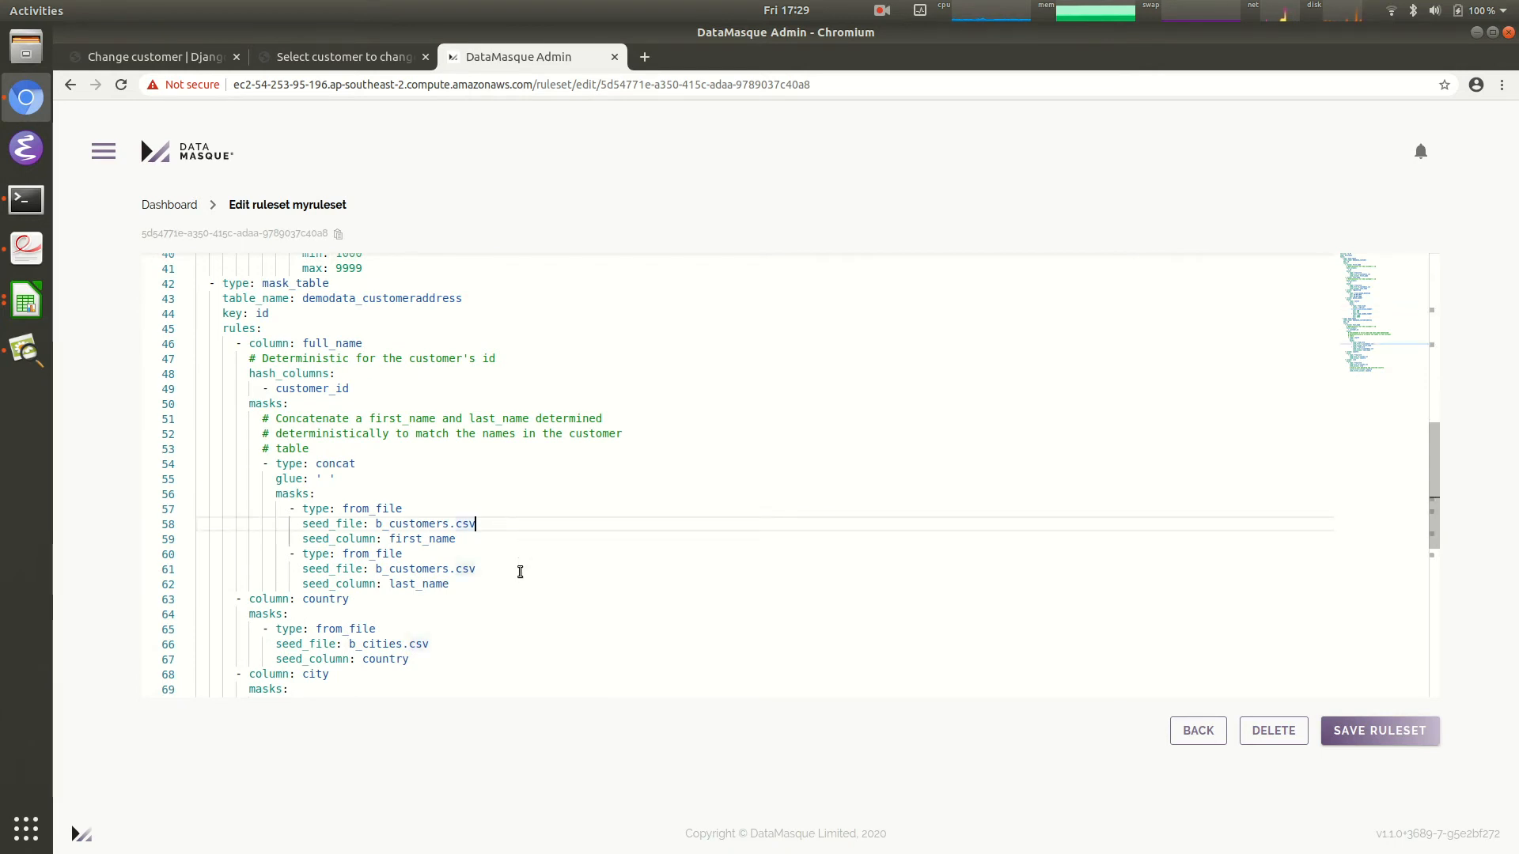
left_click(520, 572)
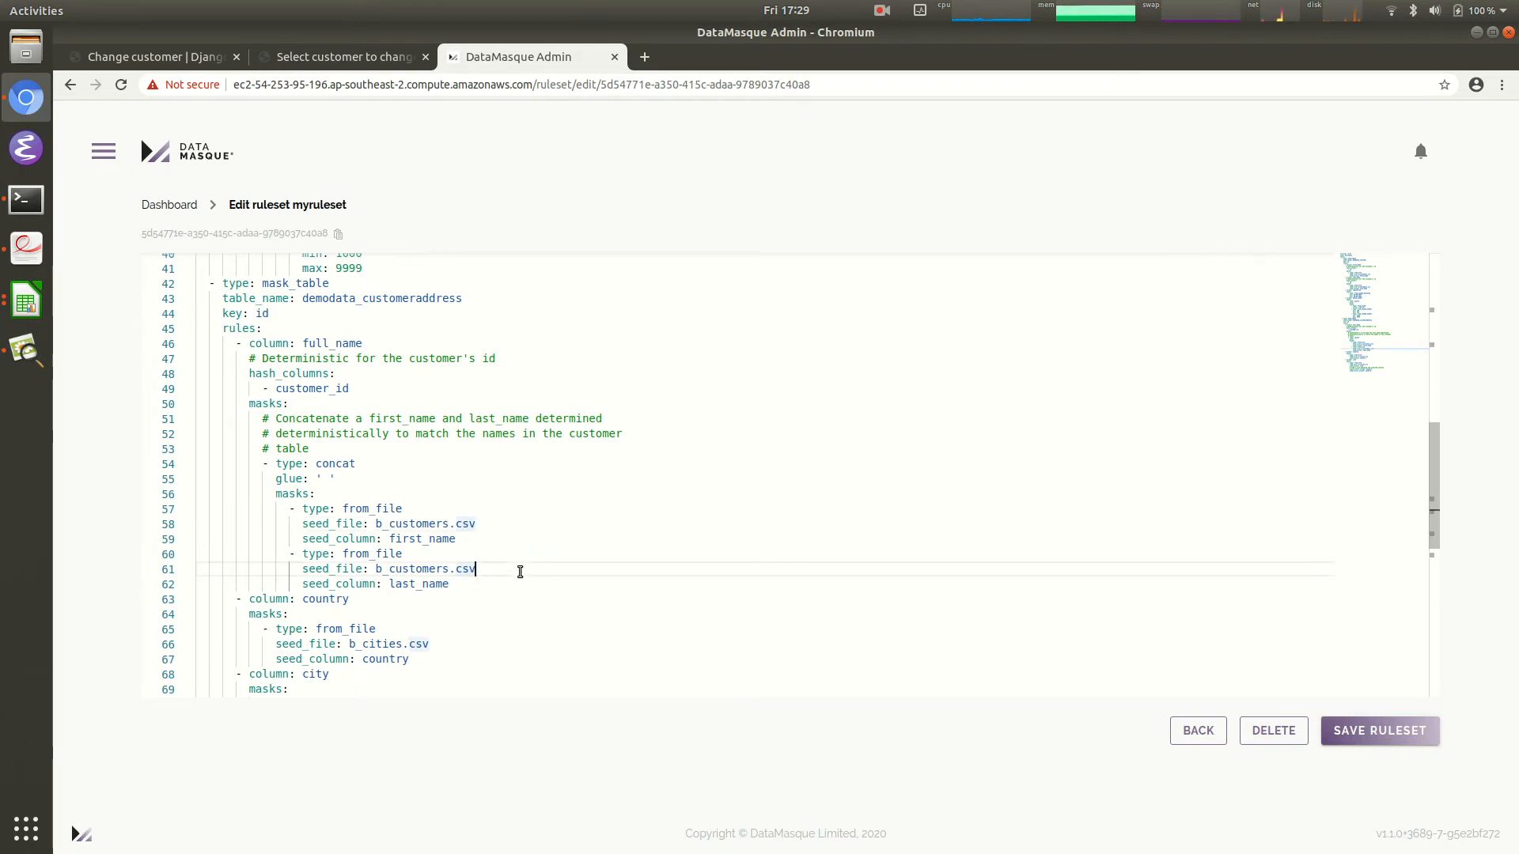
left_click(459, 390)
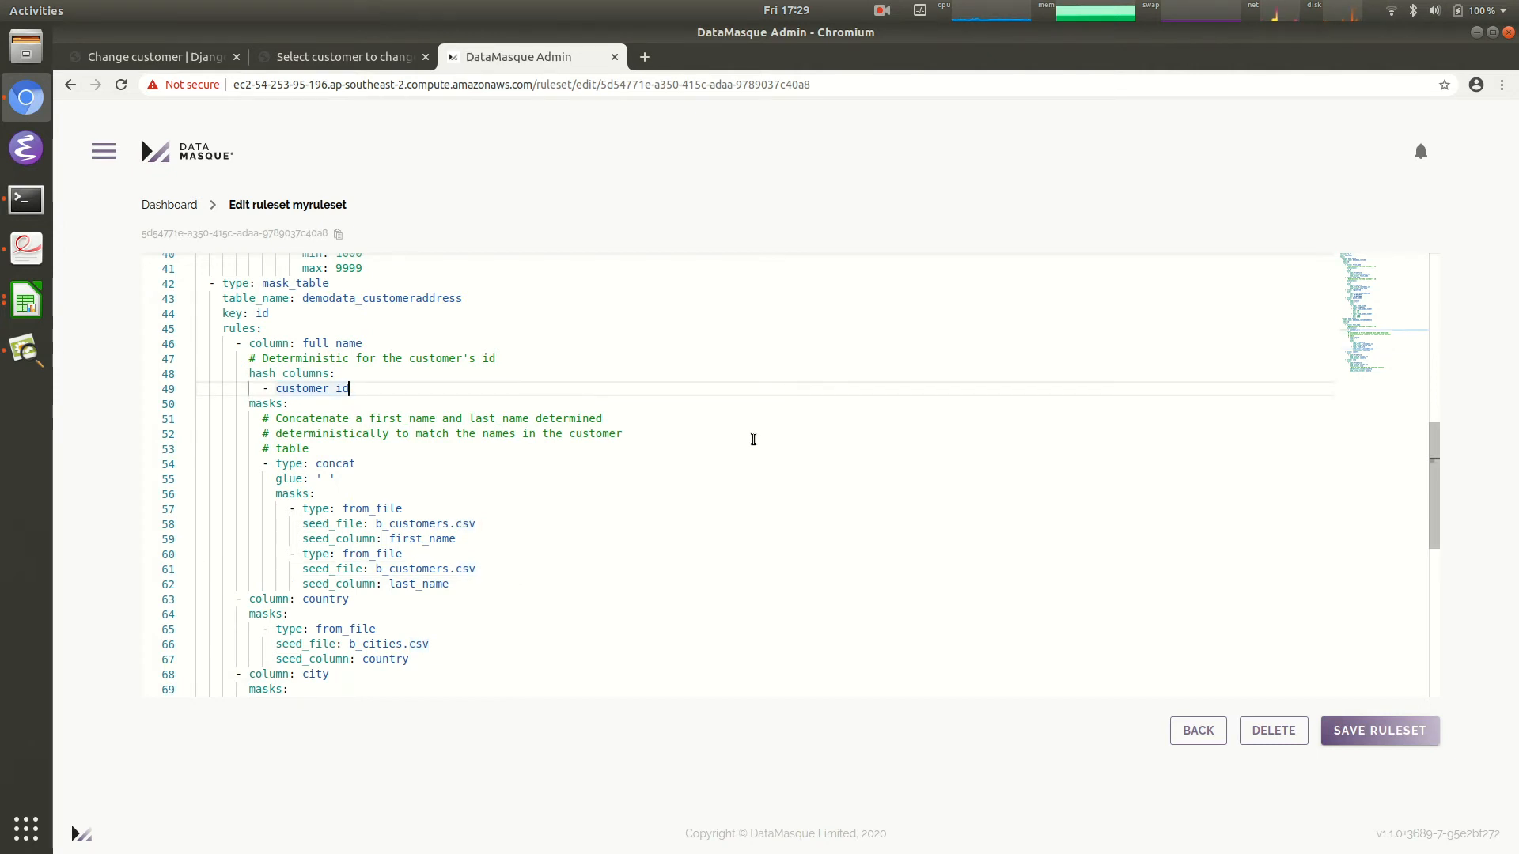
Step: Check the hash columns of the first_name and last_name rules in the demodata_customer task
scroll(752, 443, "up", 3)
scroll(752, 445, "up", 8)
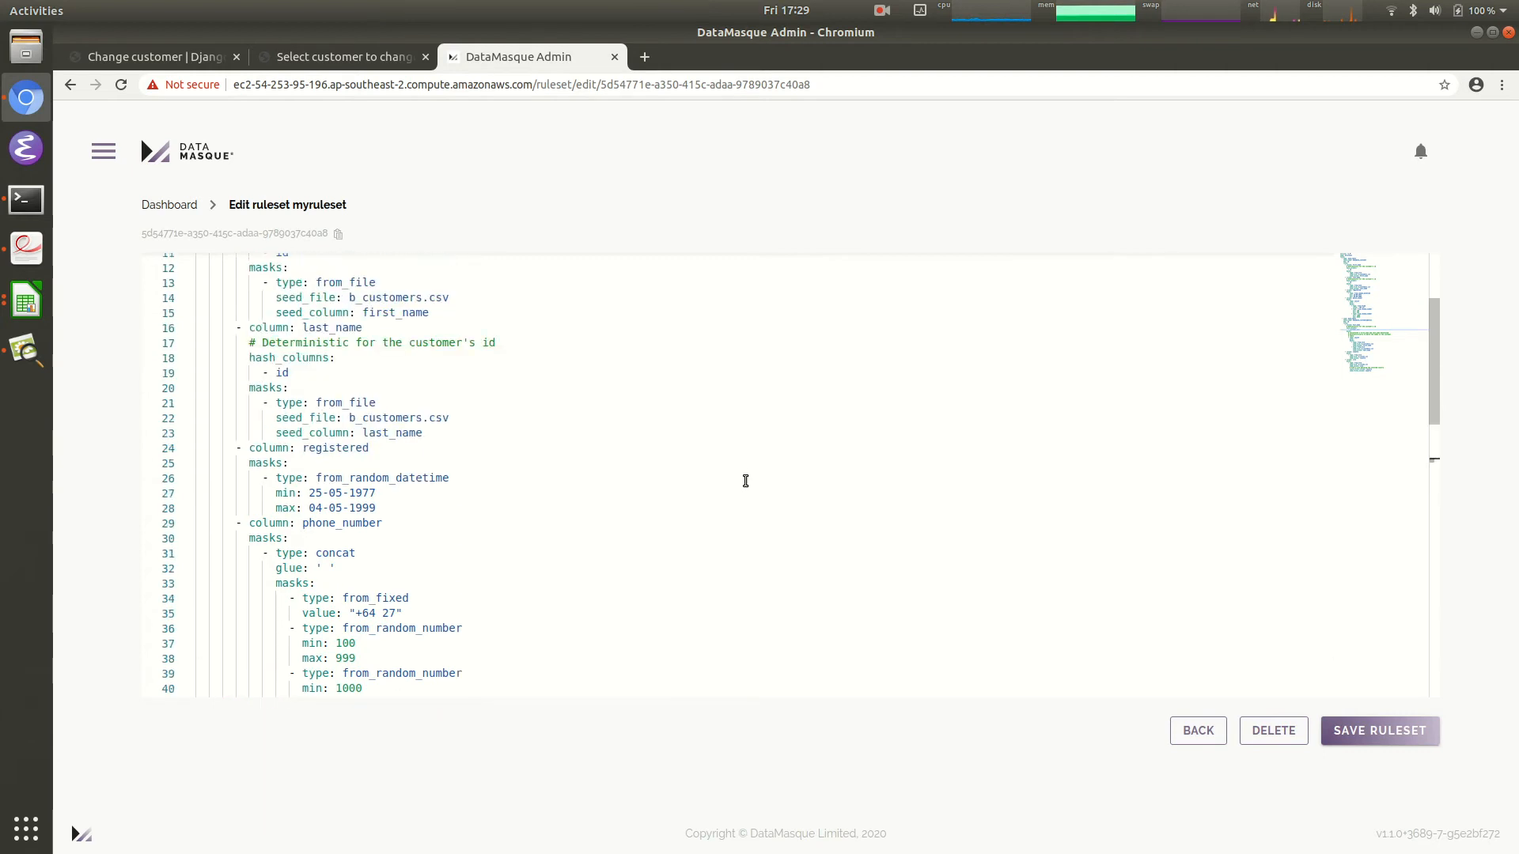
scroll(745, 479, "up", 3)
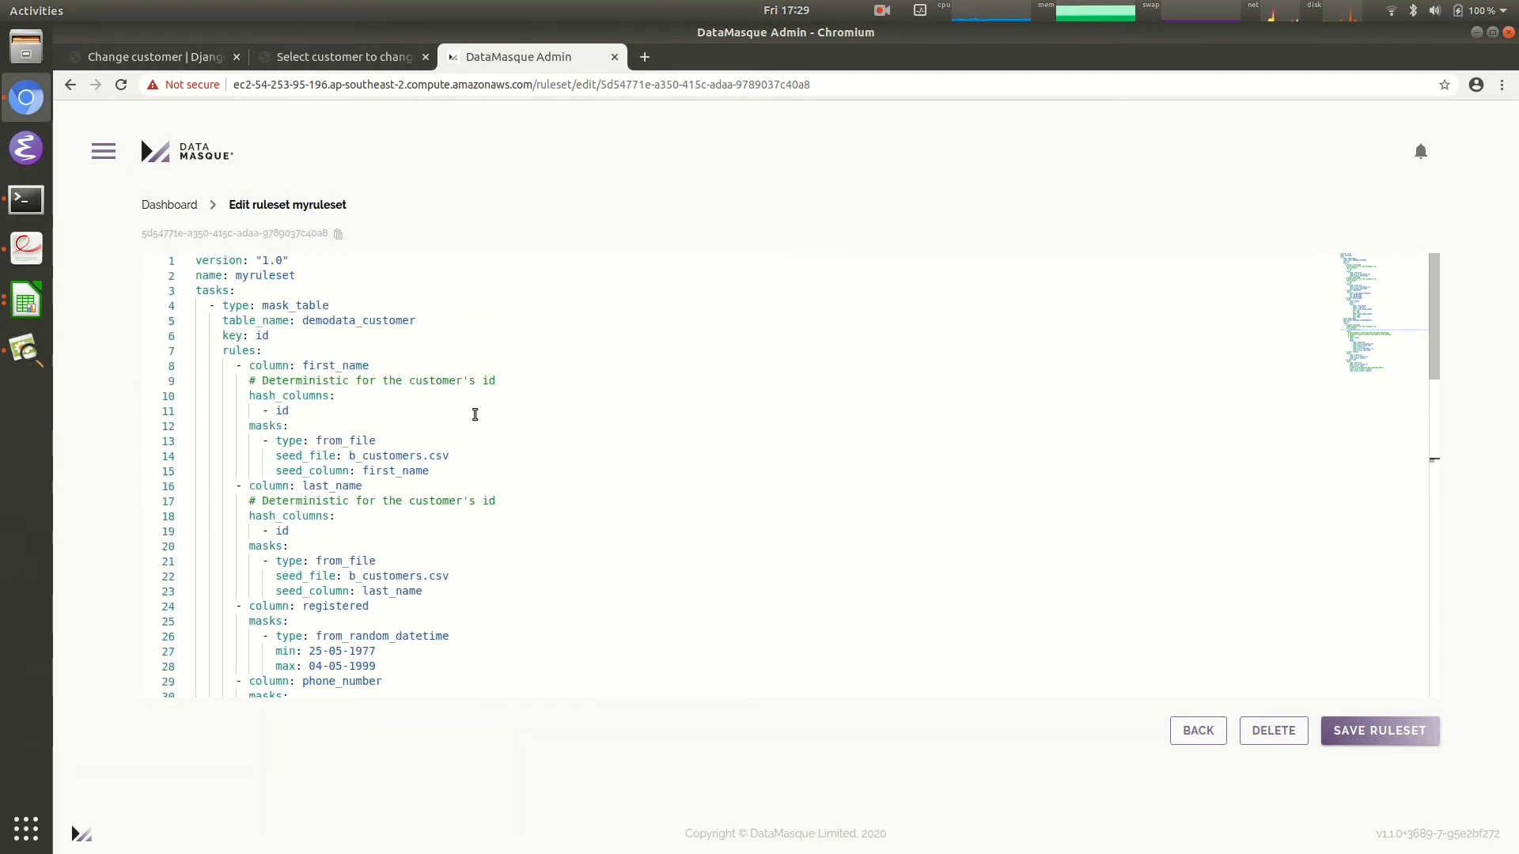
left_click(445, 407)
left_click(390, 530)
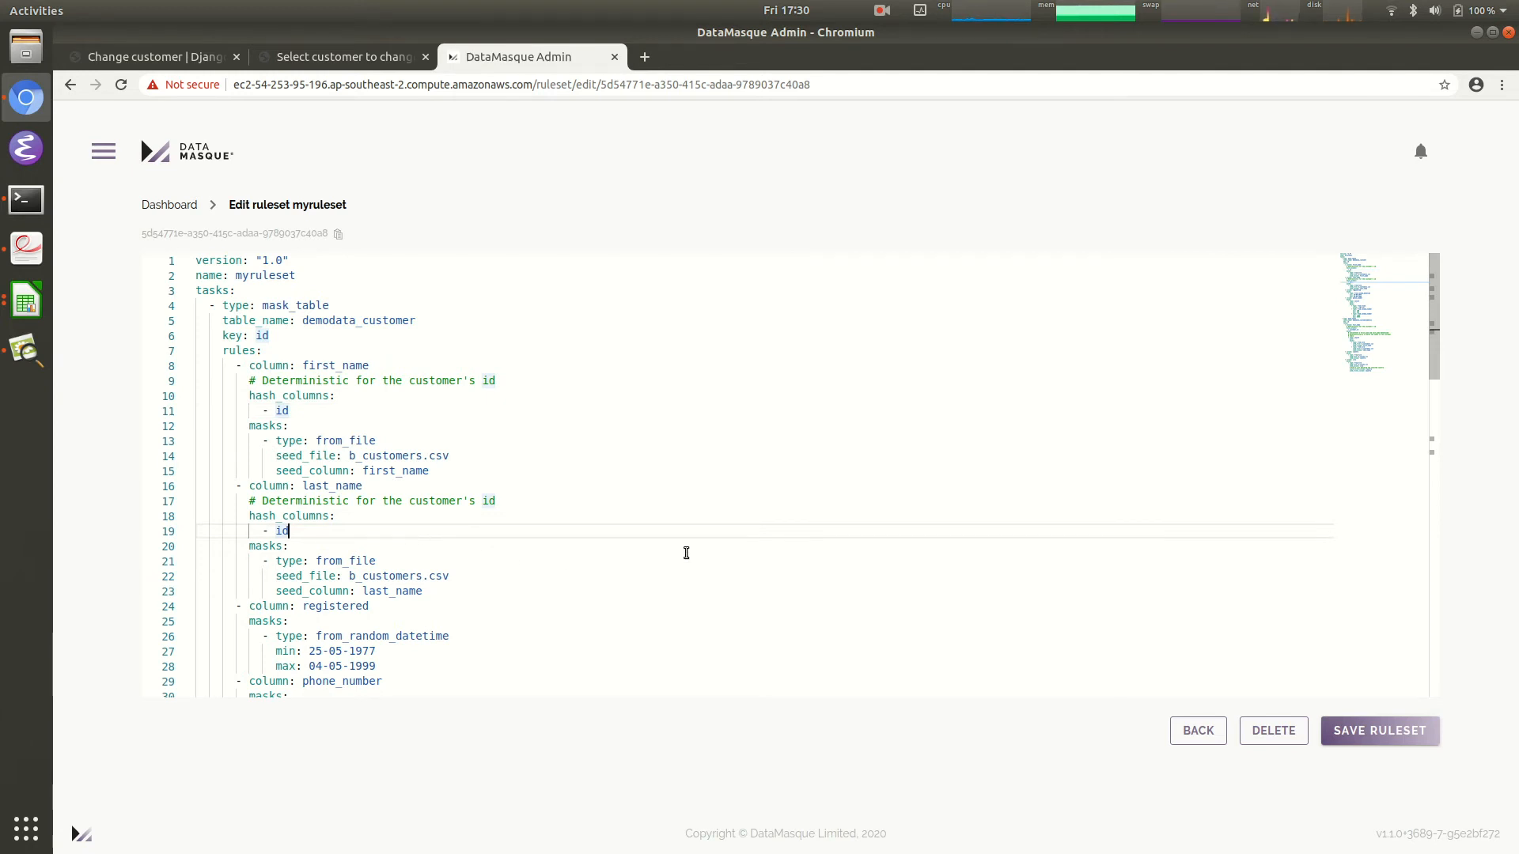
Step: Examine the country and city rules of the demodata_customeraddress task, including the filter that matches cities to countries
scroll(743, 548, "down", 5)
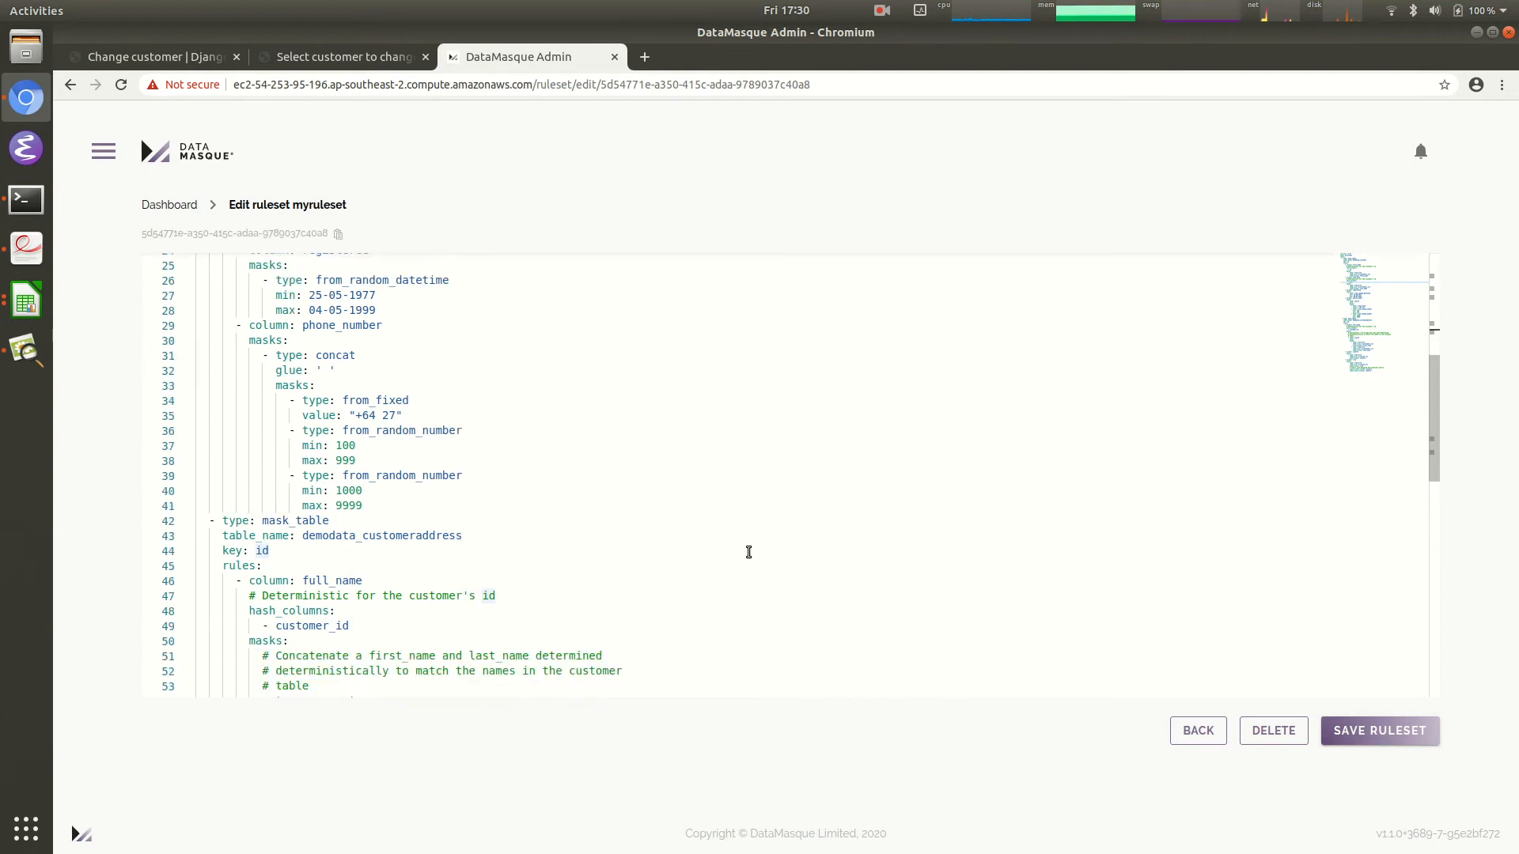
scroll(749, 552, "down", 2)
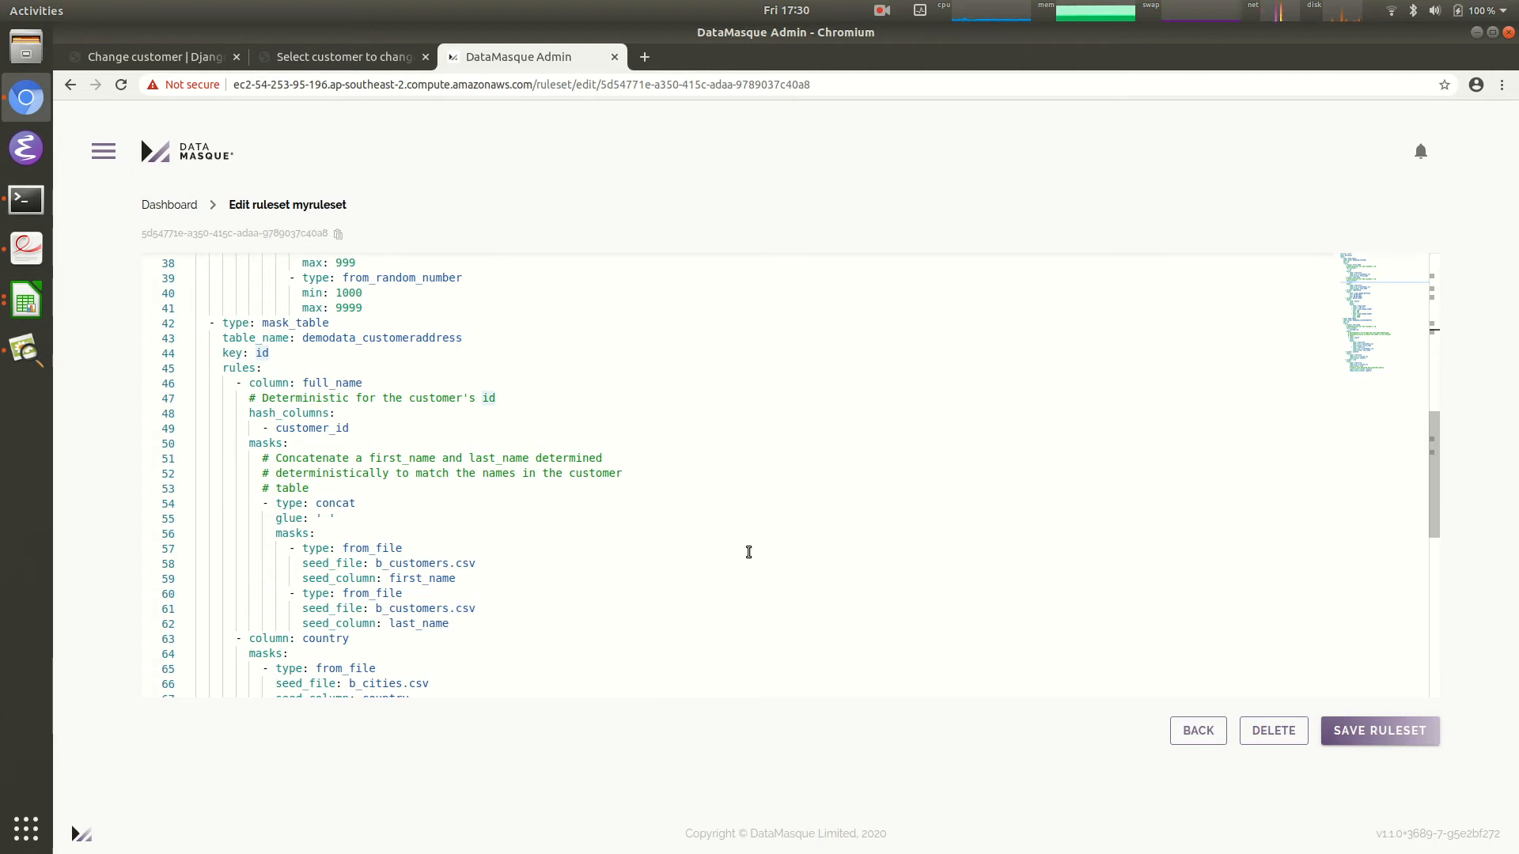
scroll(748, 553, "down", 3)
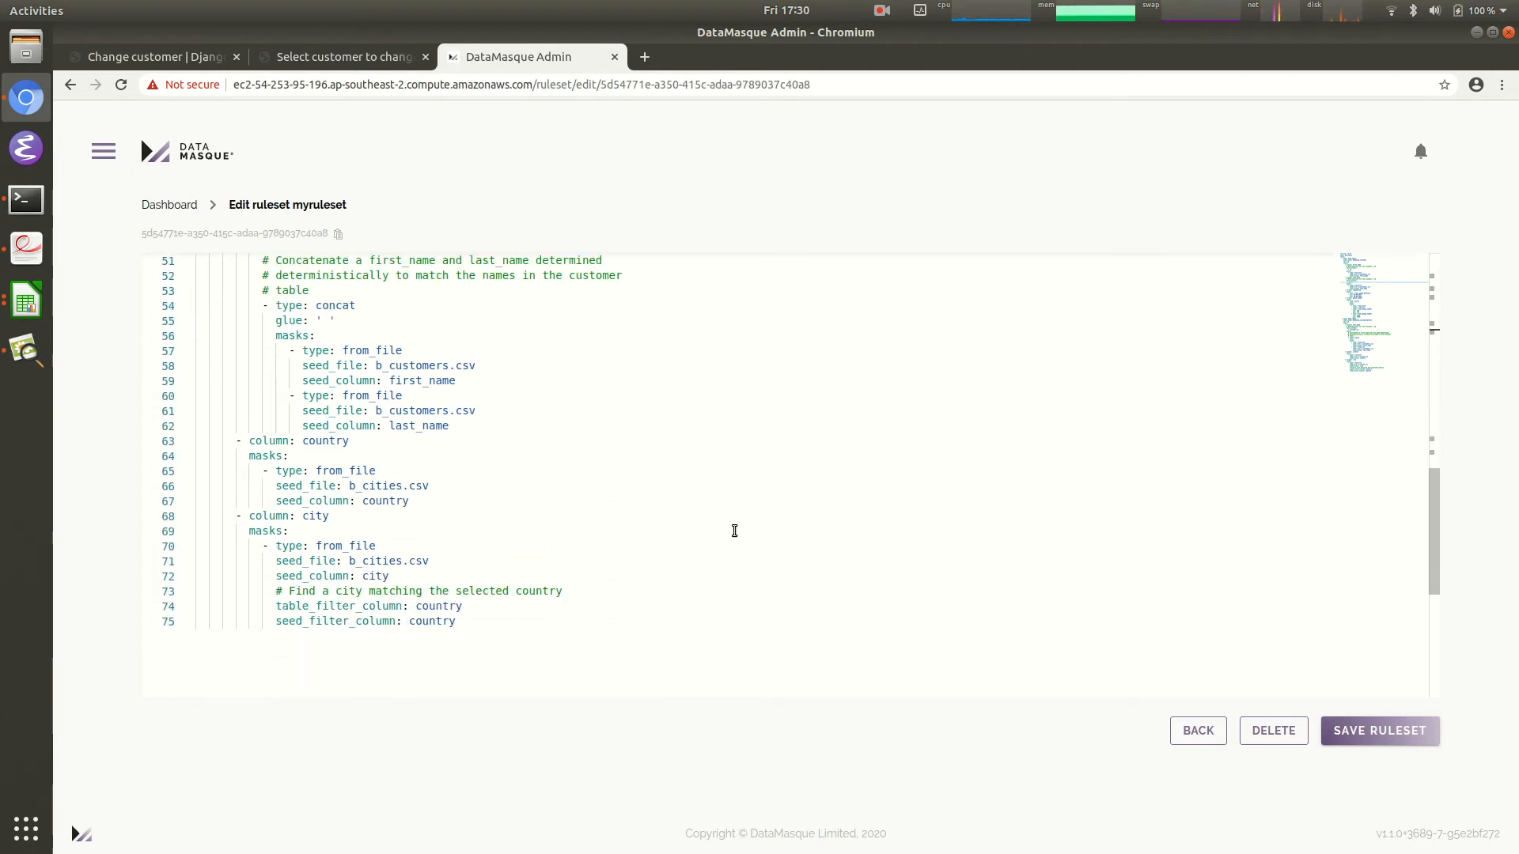
Step: Recheck the seed file and country filter used for the country and city columns, and save the ruleset
left_click(490, 515)
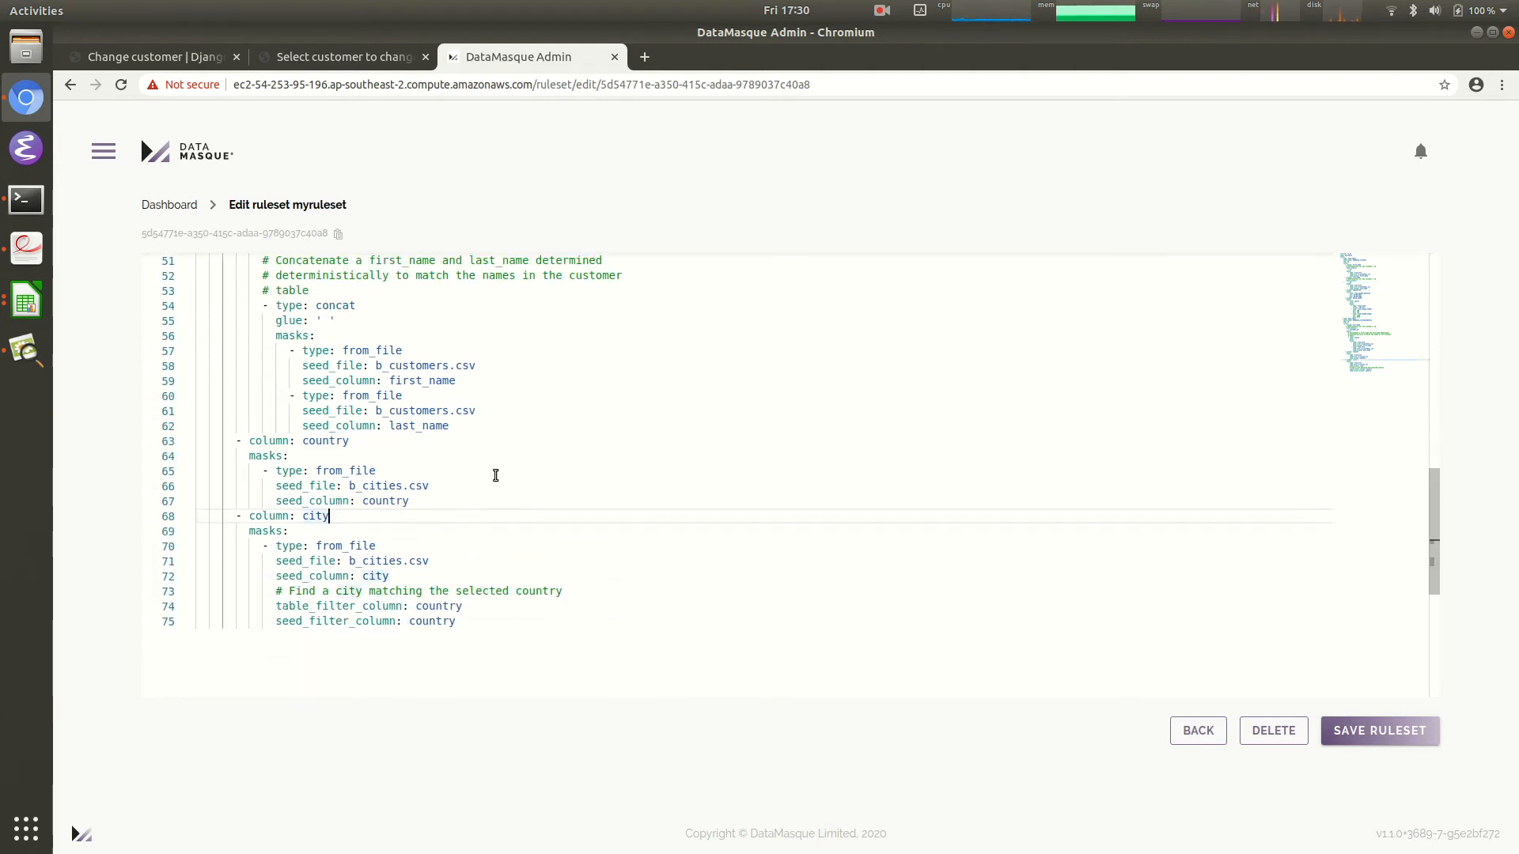
left_click(468, 444)
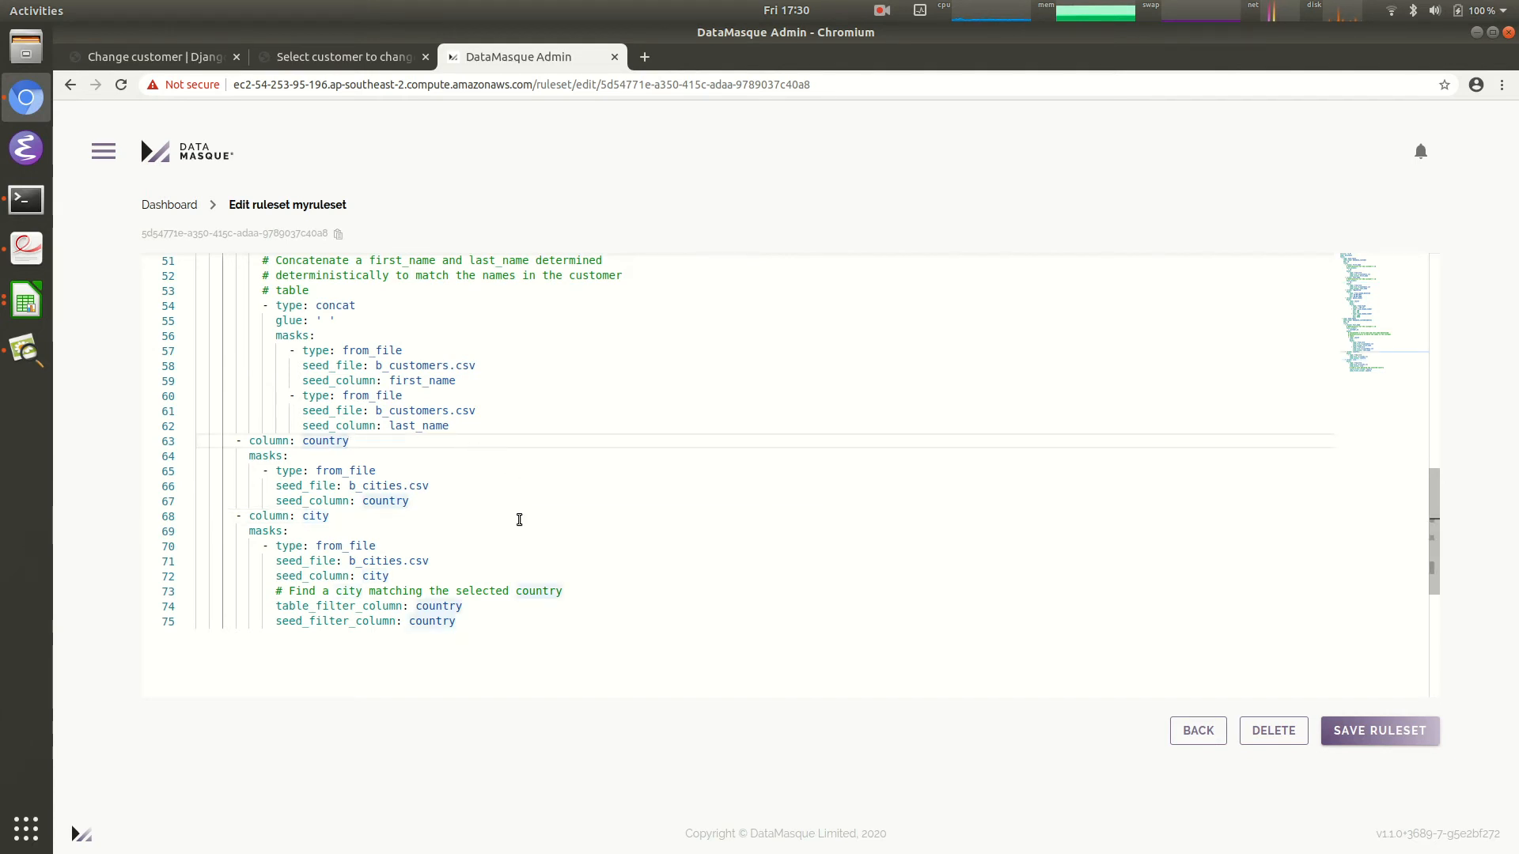
left_click(498, 482)
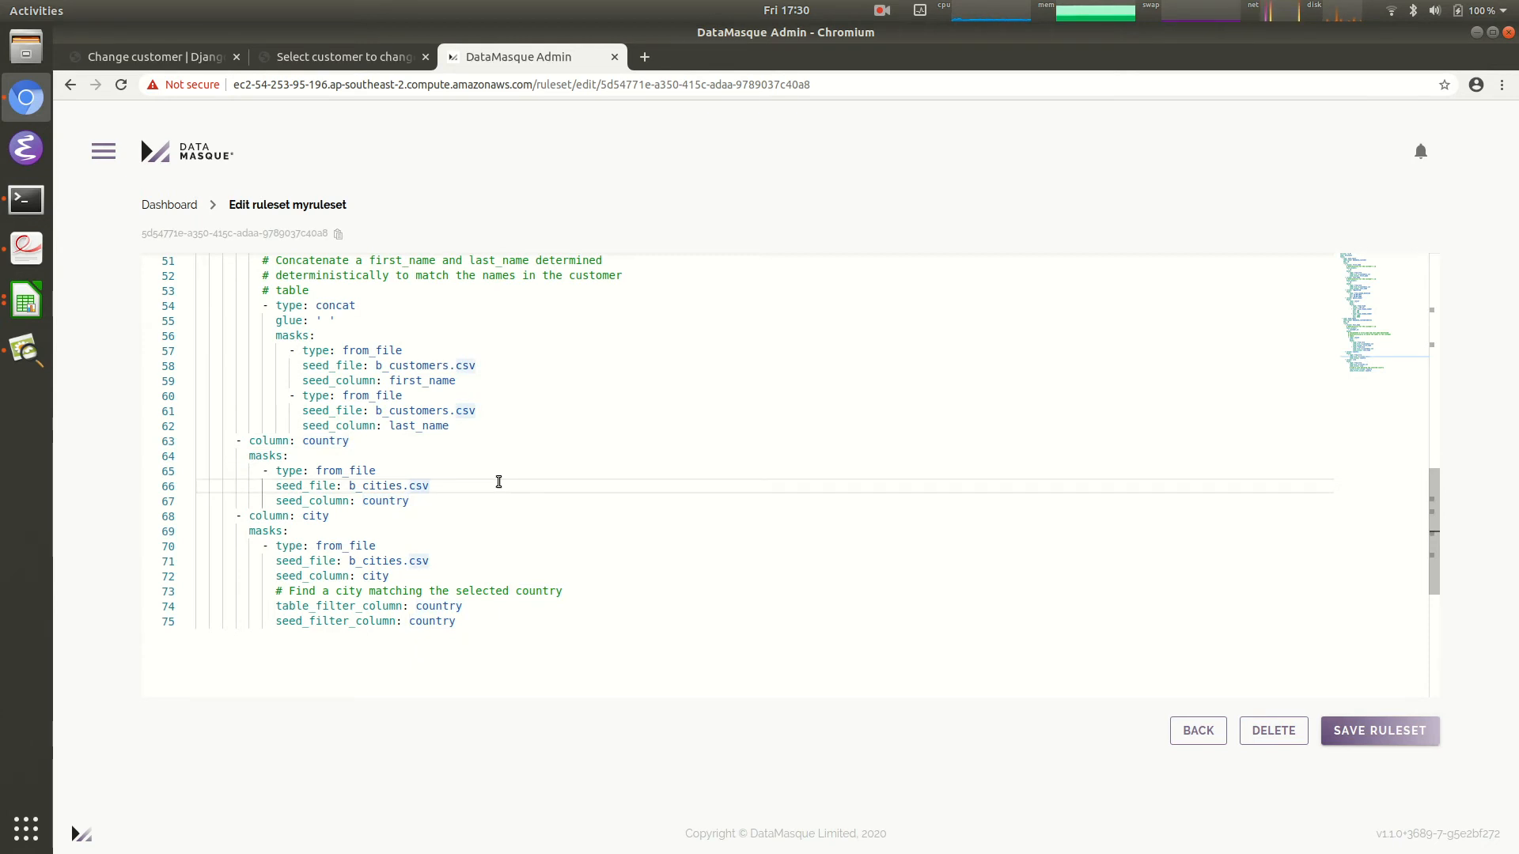
left_click(523, 607)
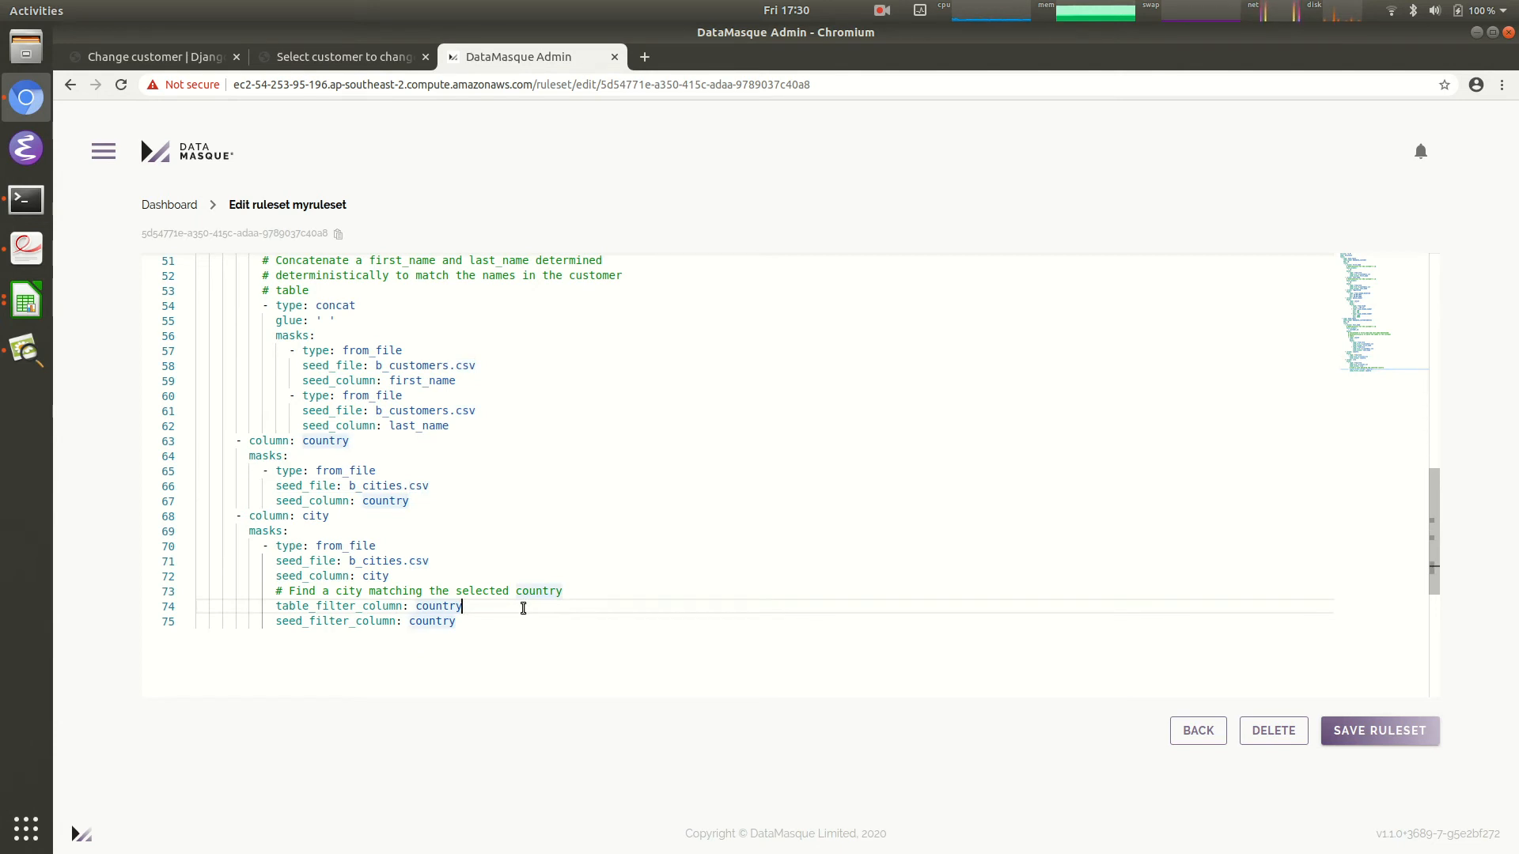
left_click(1370, 740)
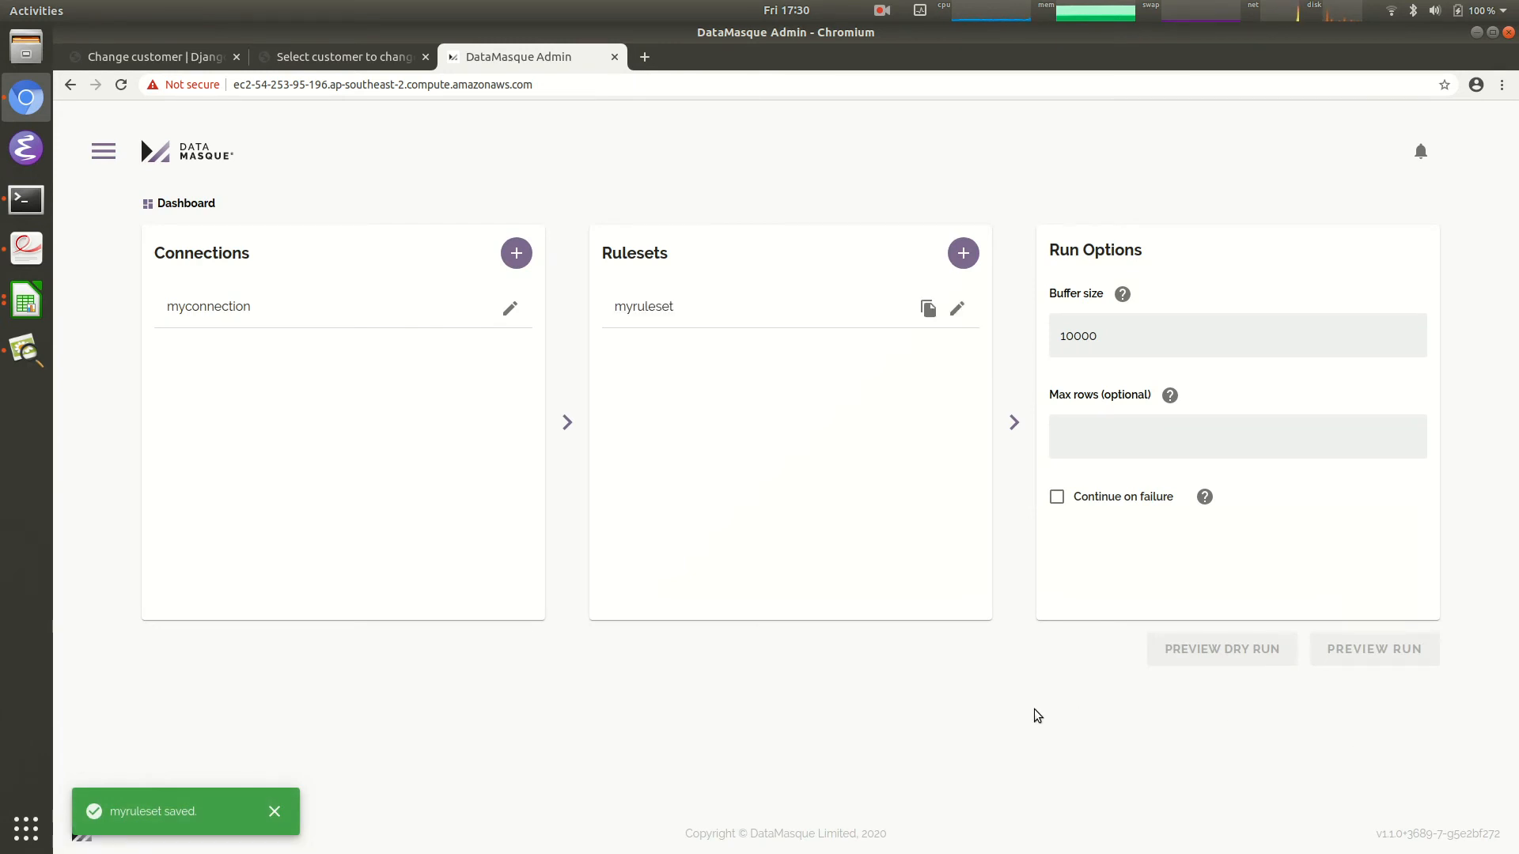
Step: Preview a run of myruleset on myconnection including its API run command, and start the masking run
left_click(403, 315)
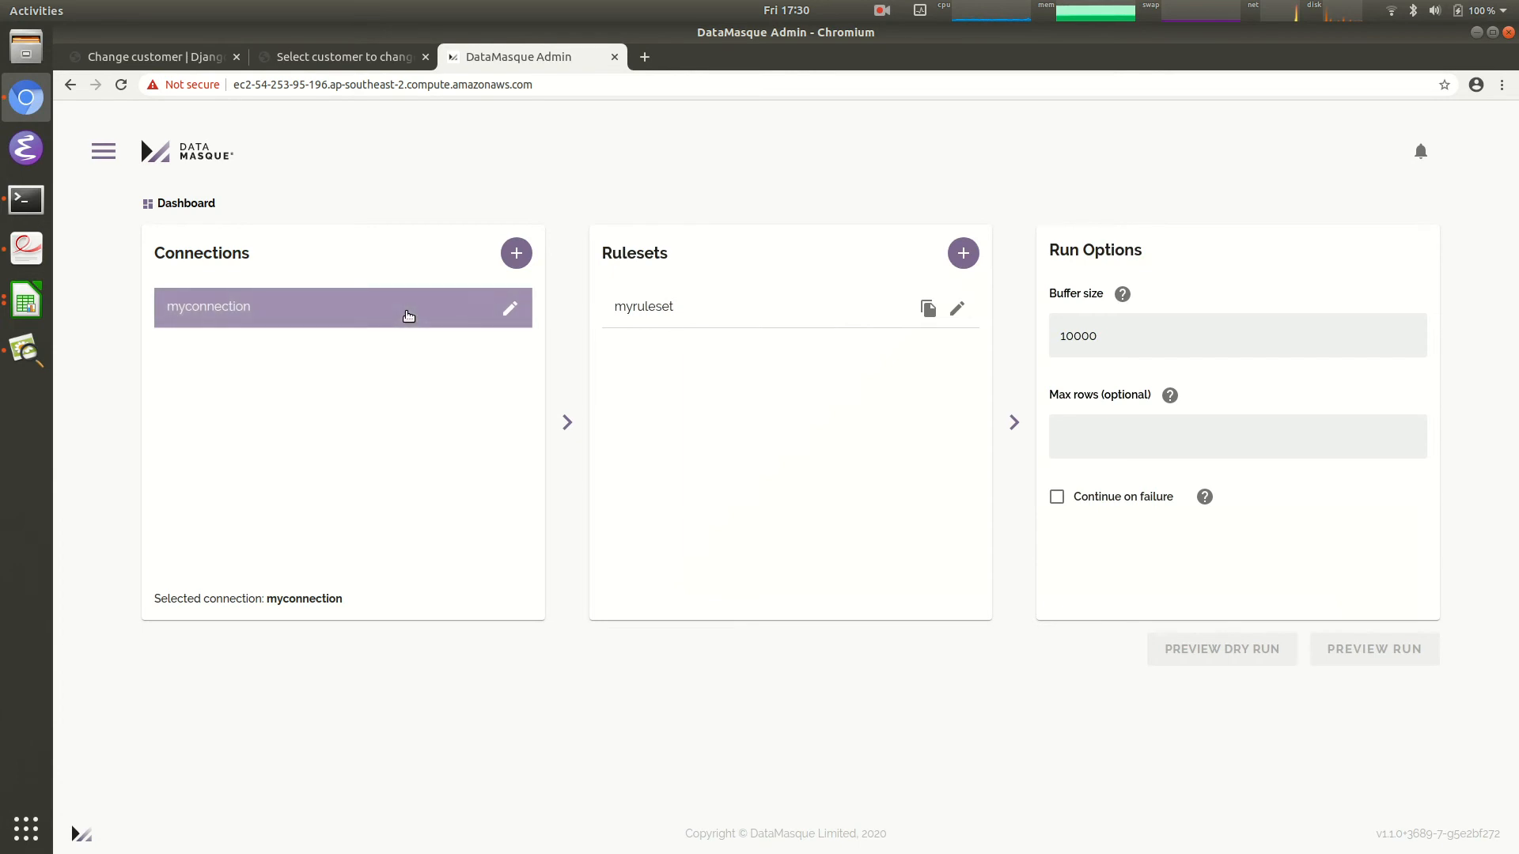
left_click(700, 319)
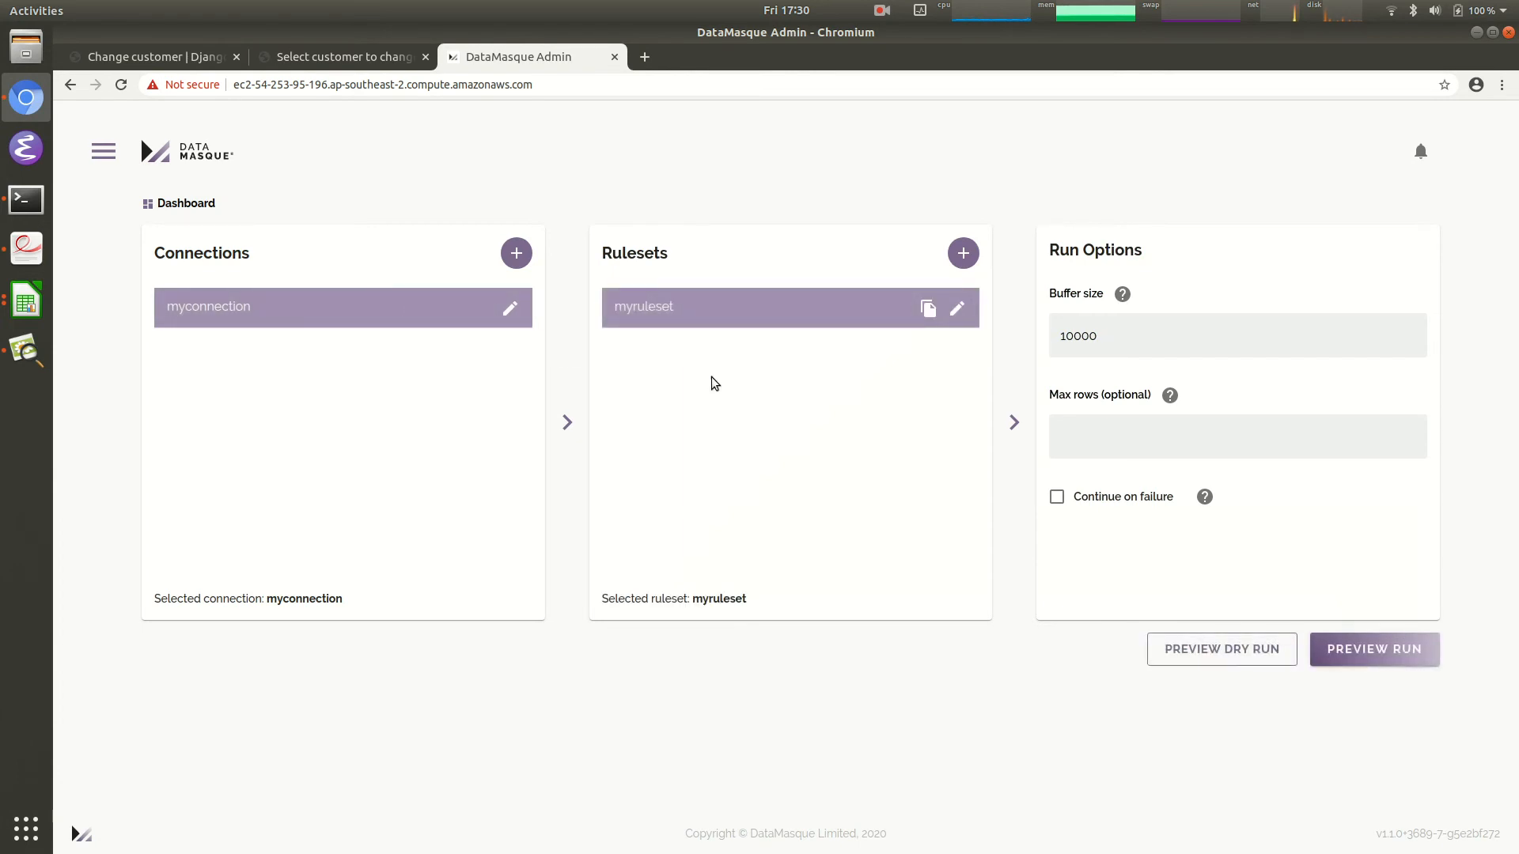
left_click(1376, 655)
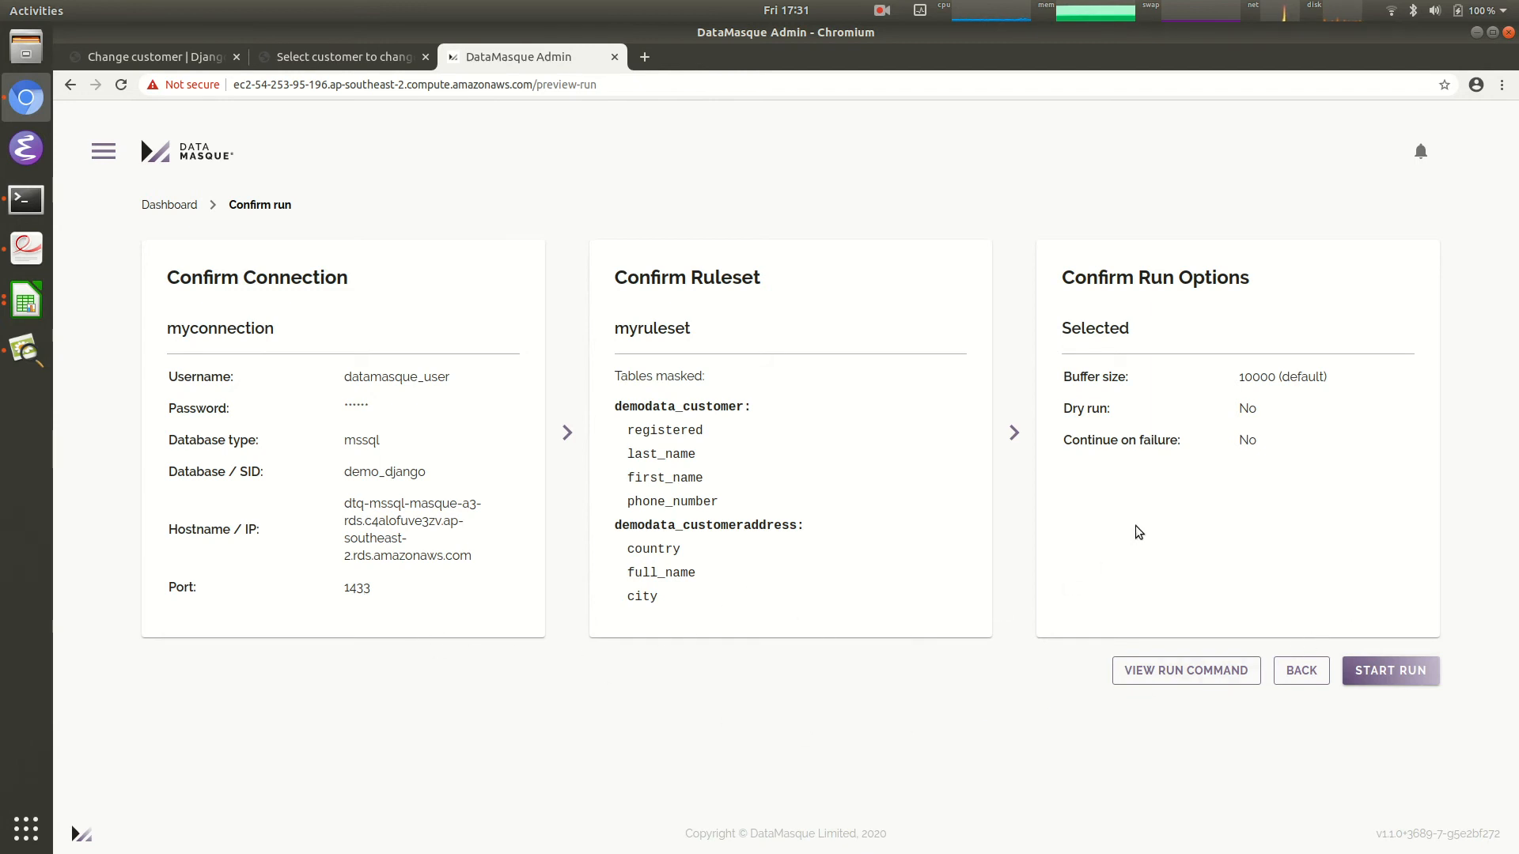
left_click(1175, 672)
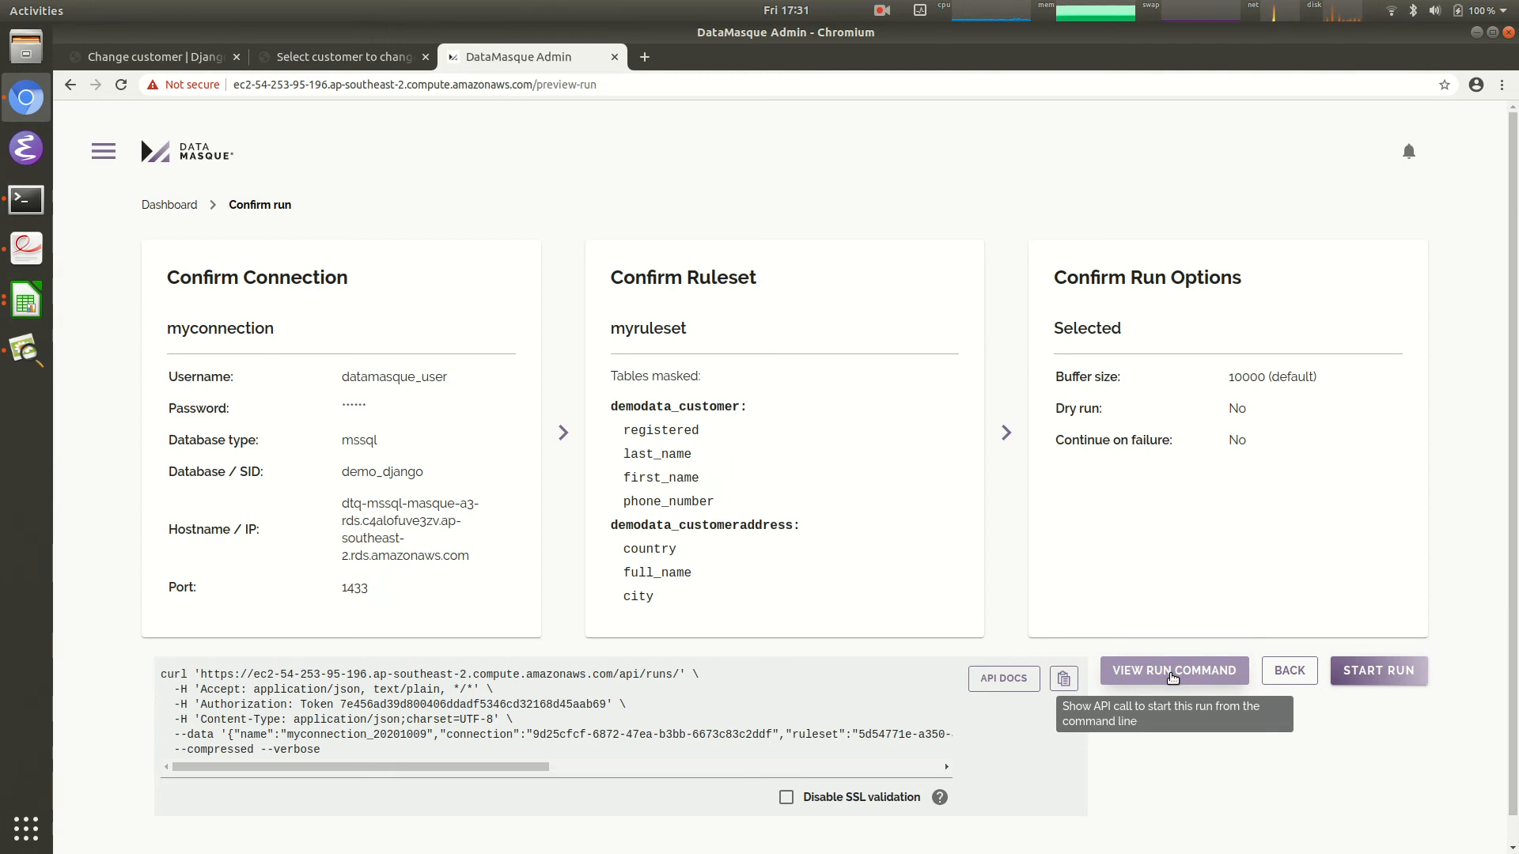
left_click(1373, 680)
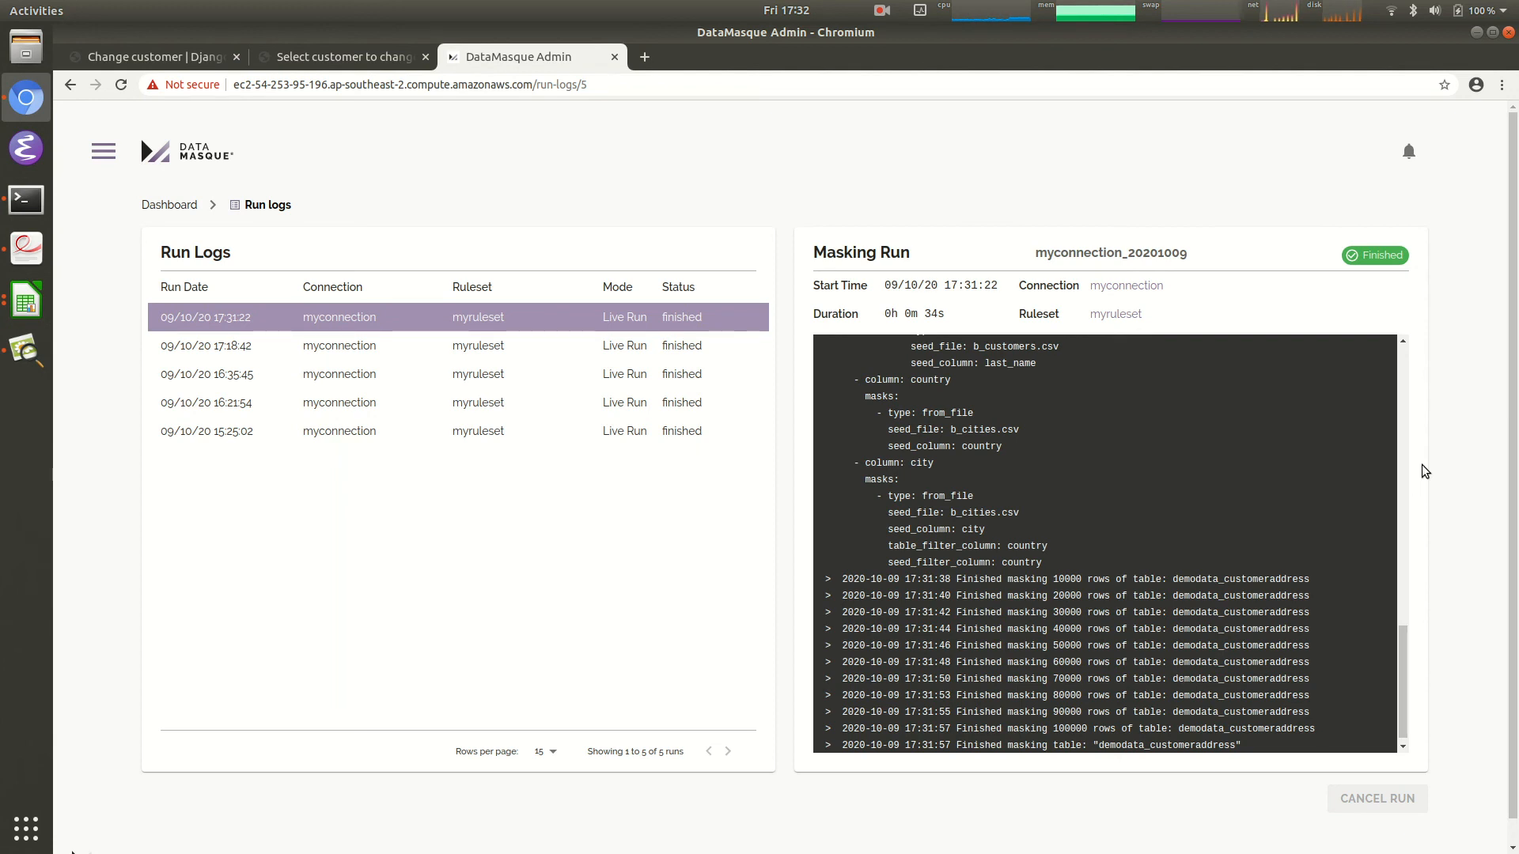
Step: Review the masking run's log for the demodata_customer and demodata_customeraddress tables
scroll(1274, 517, "up", 5)
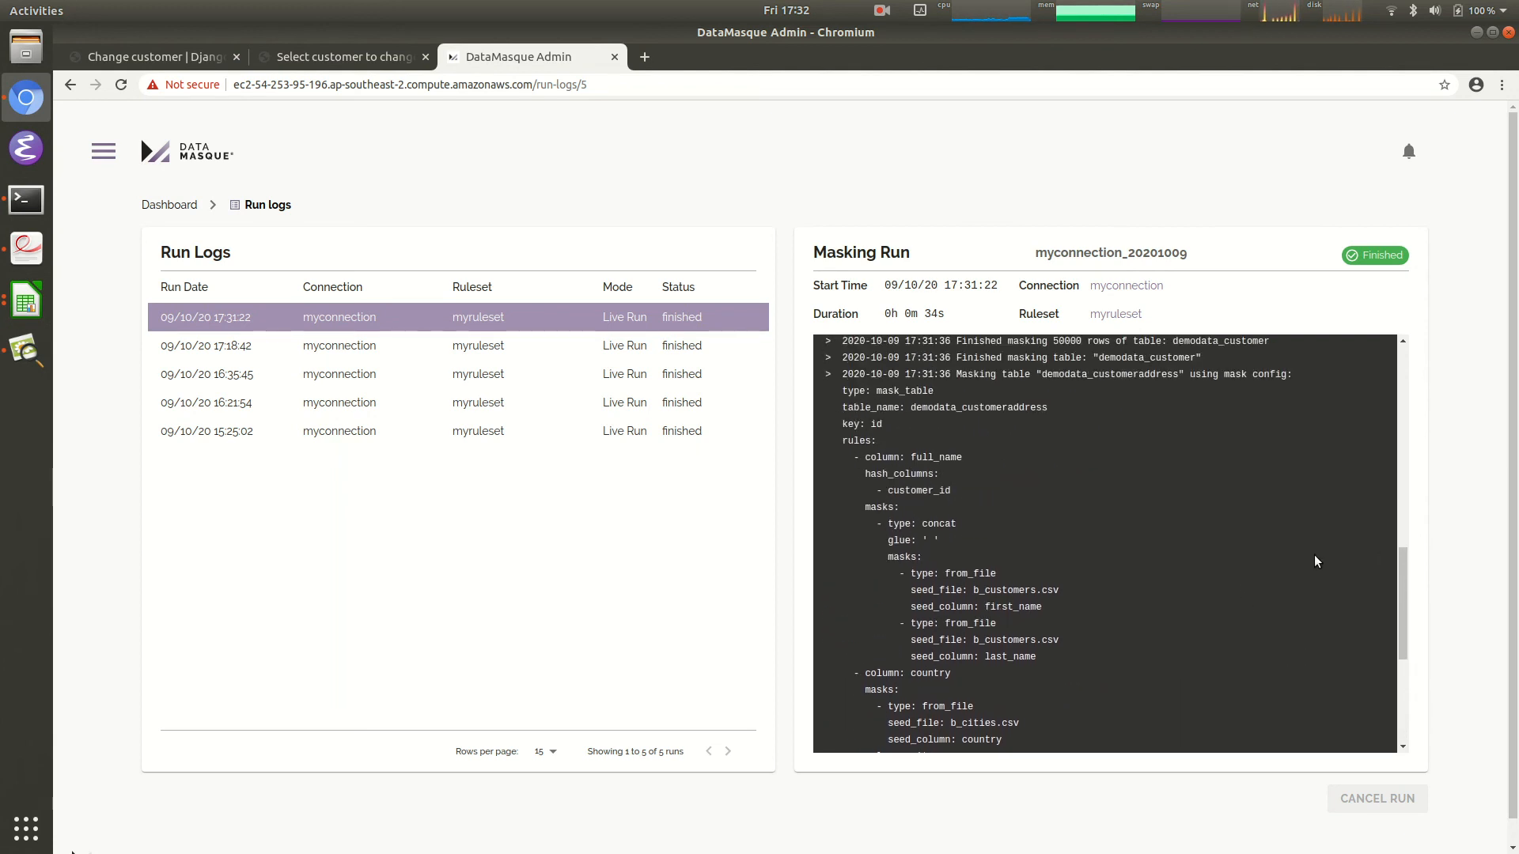
scroll(1311, 597, "up", 2)
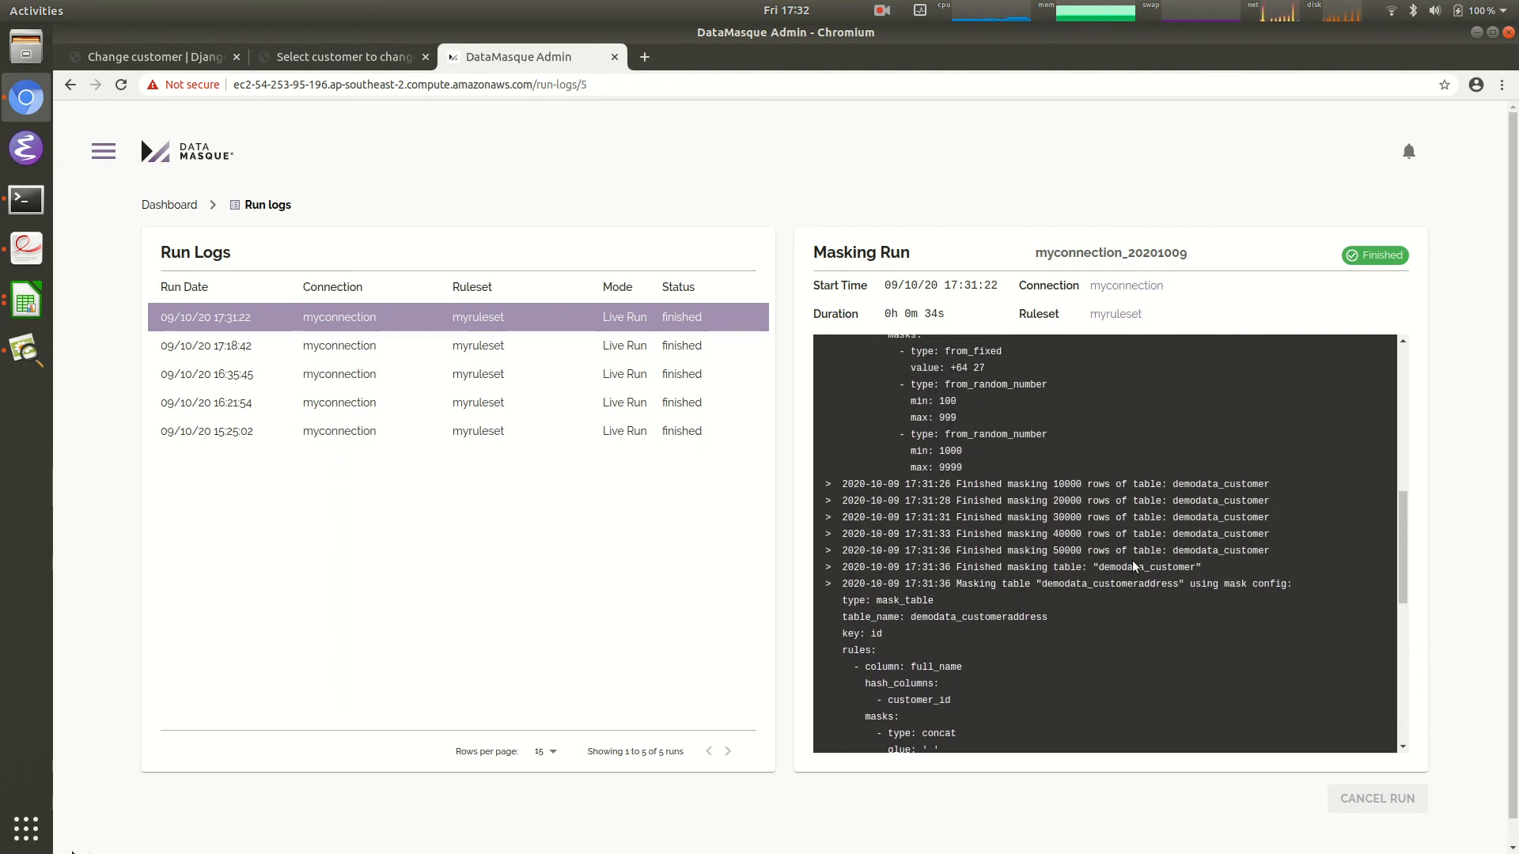
scroll(1260, 558, "down", 8)
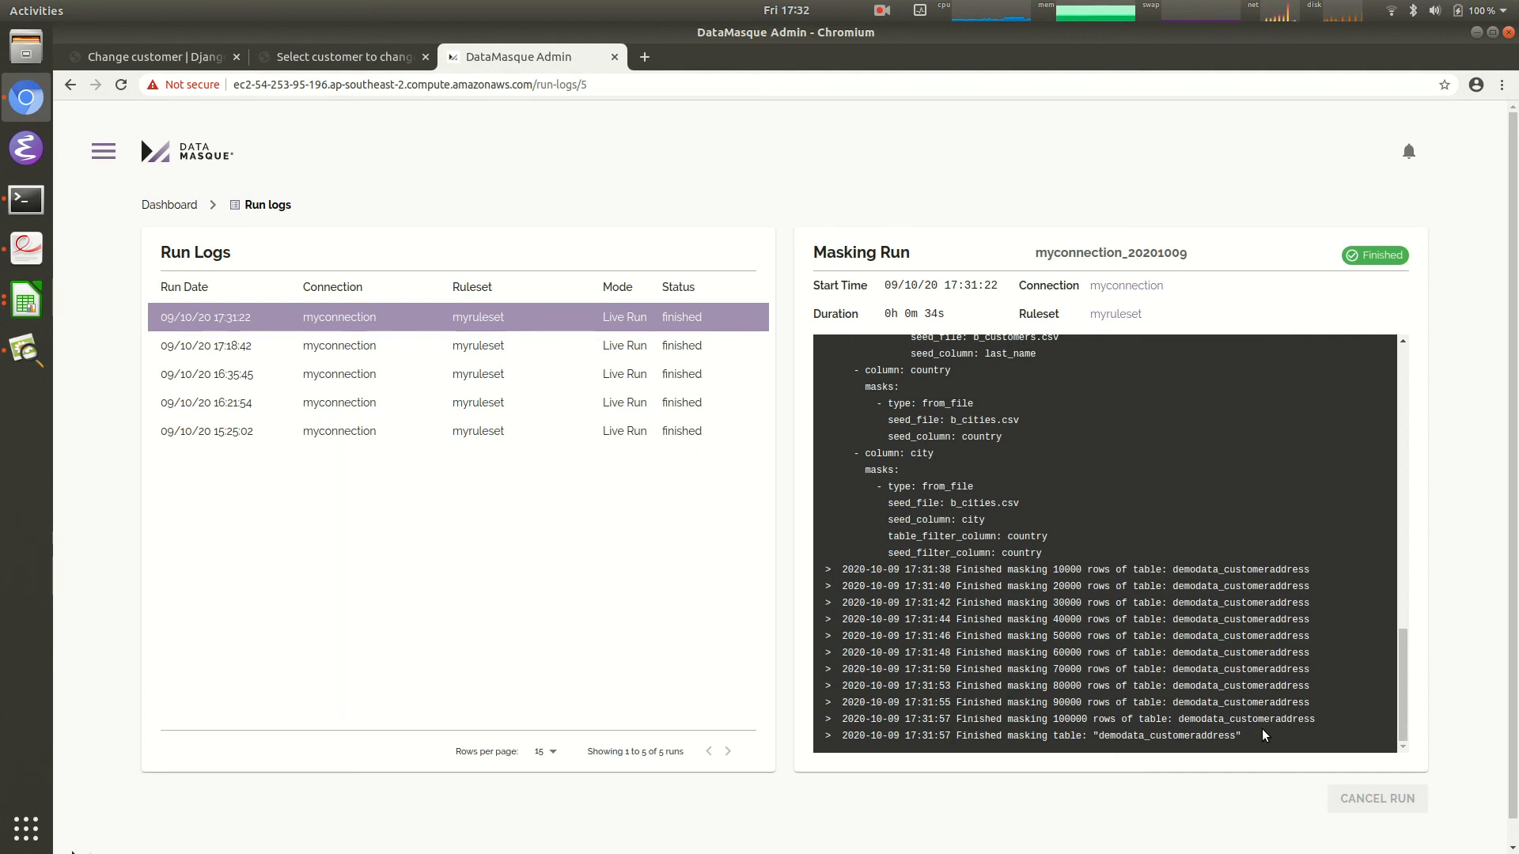
Step: Reload the customer list and the opened customer record in Django administration, and show the record's customer addresses to check the masked data
left_click(363, 61)
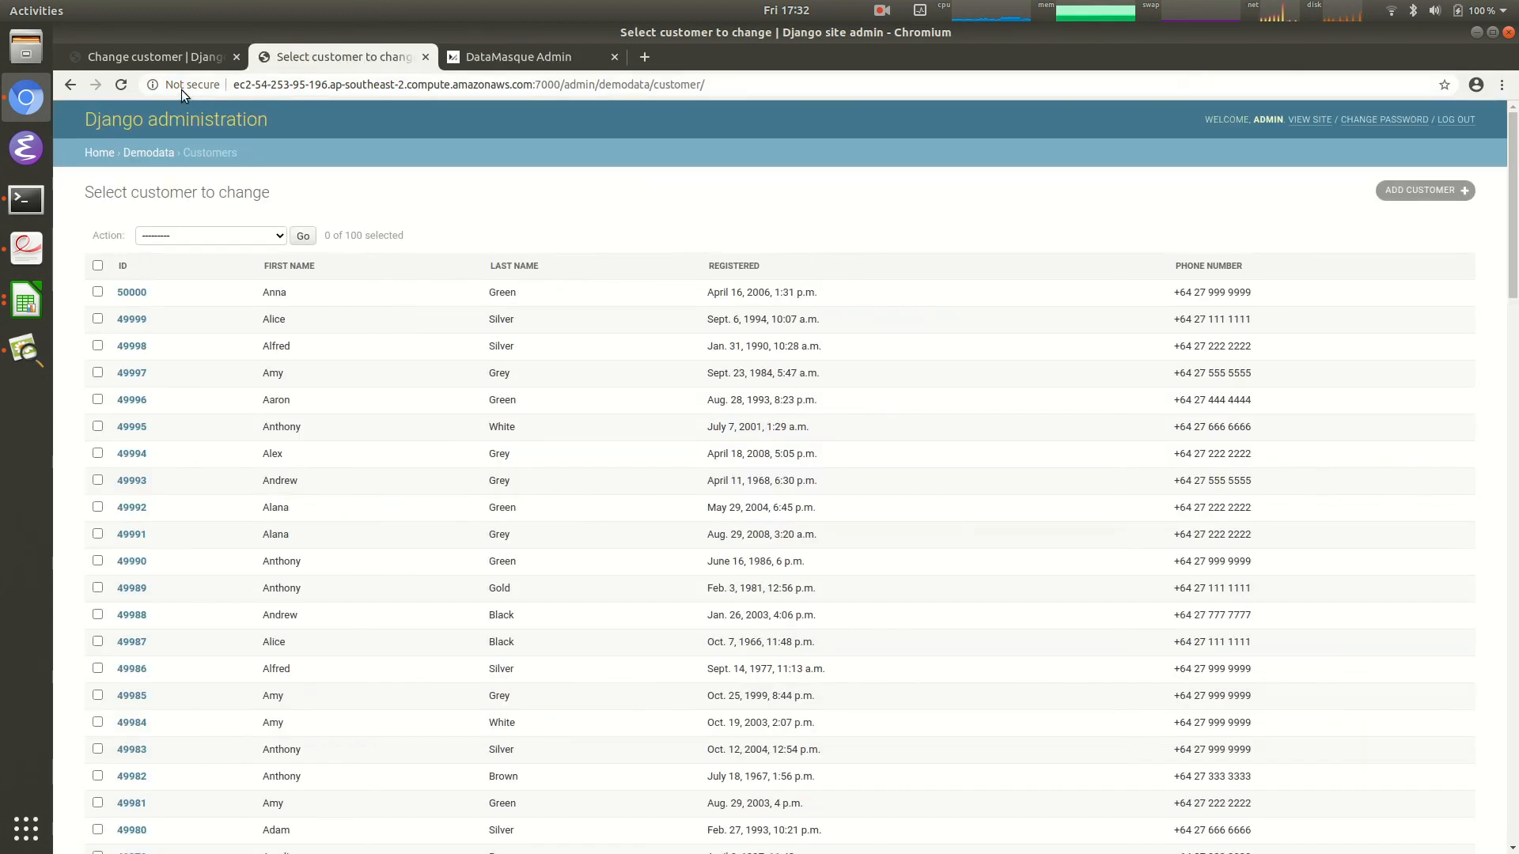
left_click(127, 83)
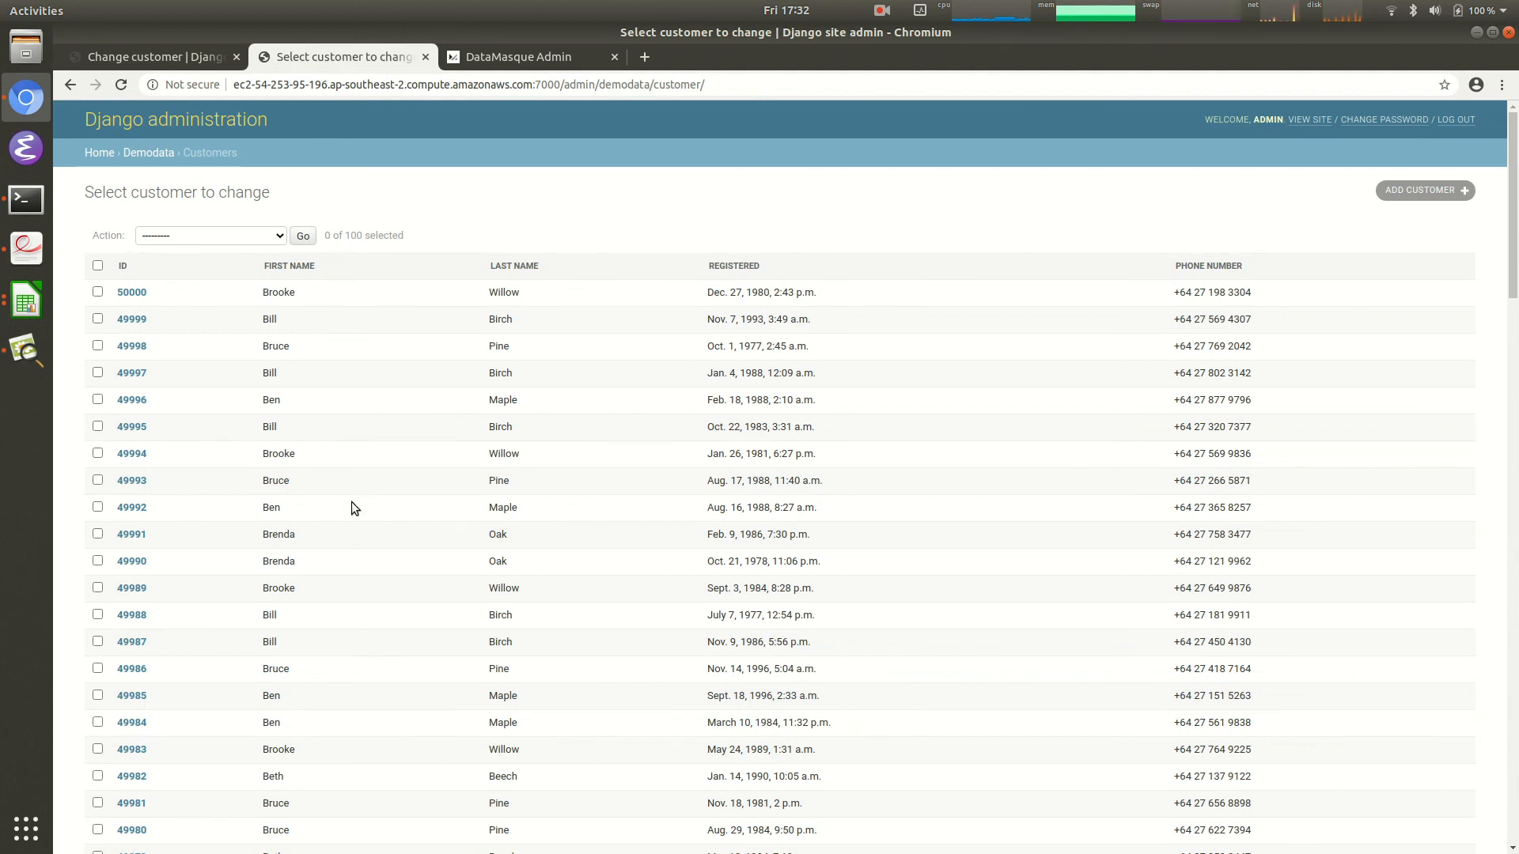
left_click(177, 55)
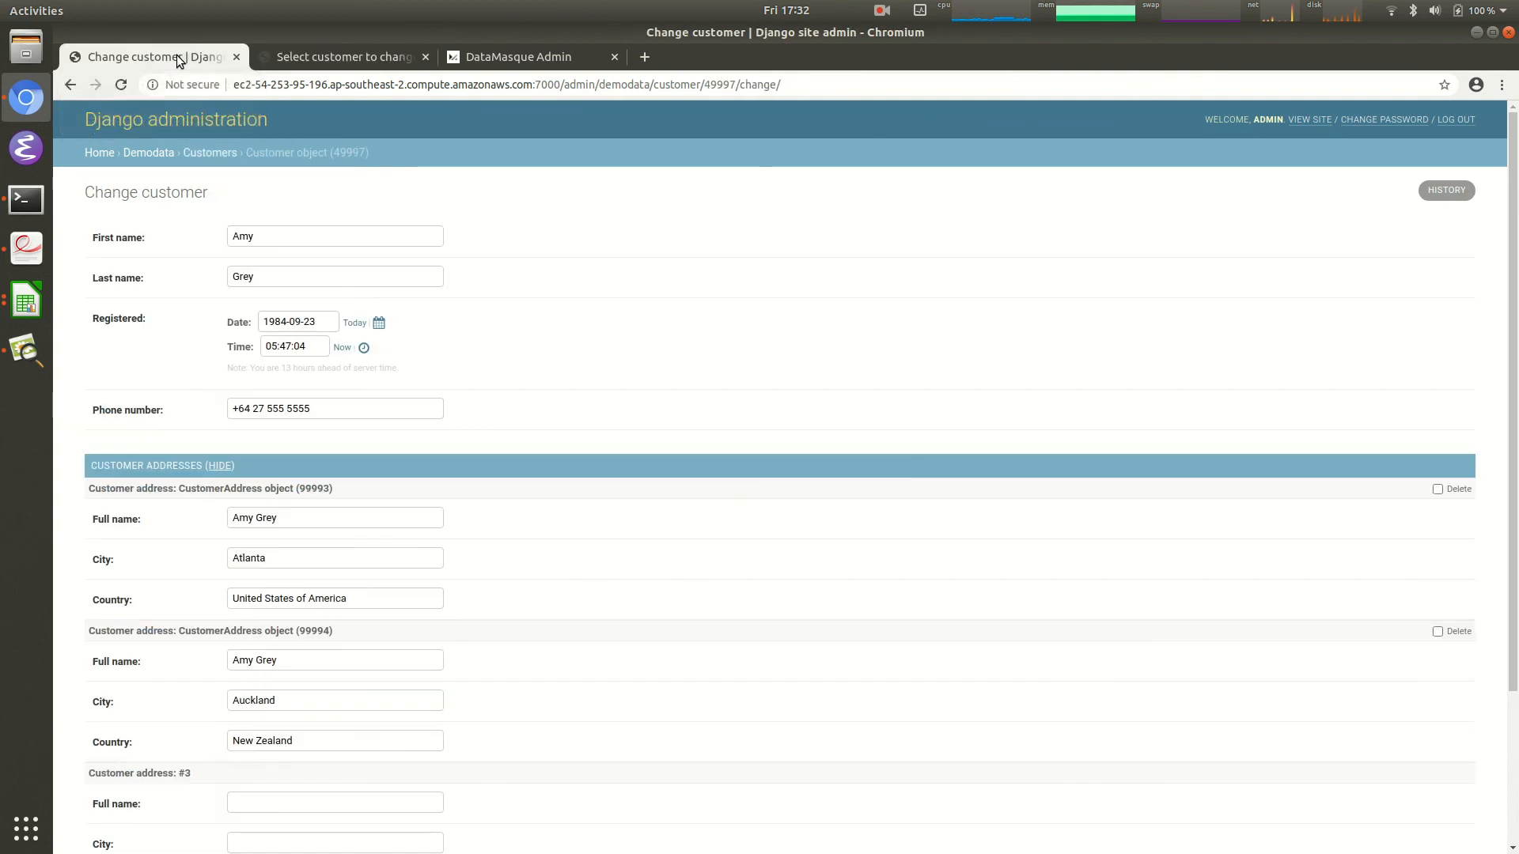
left_click(120, 84)
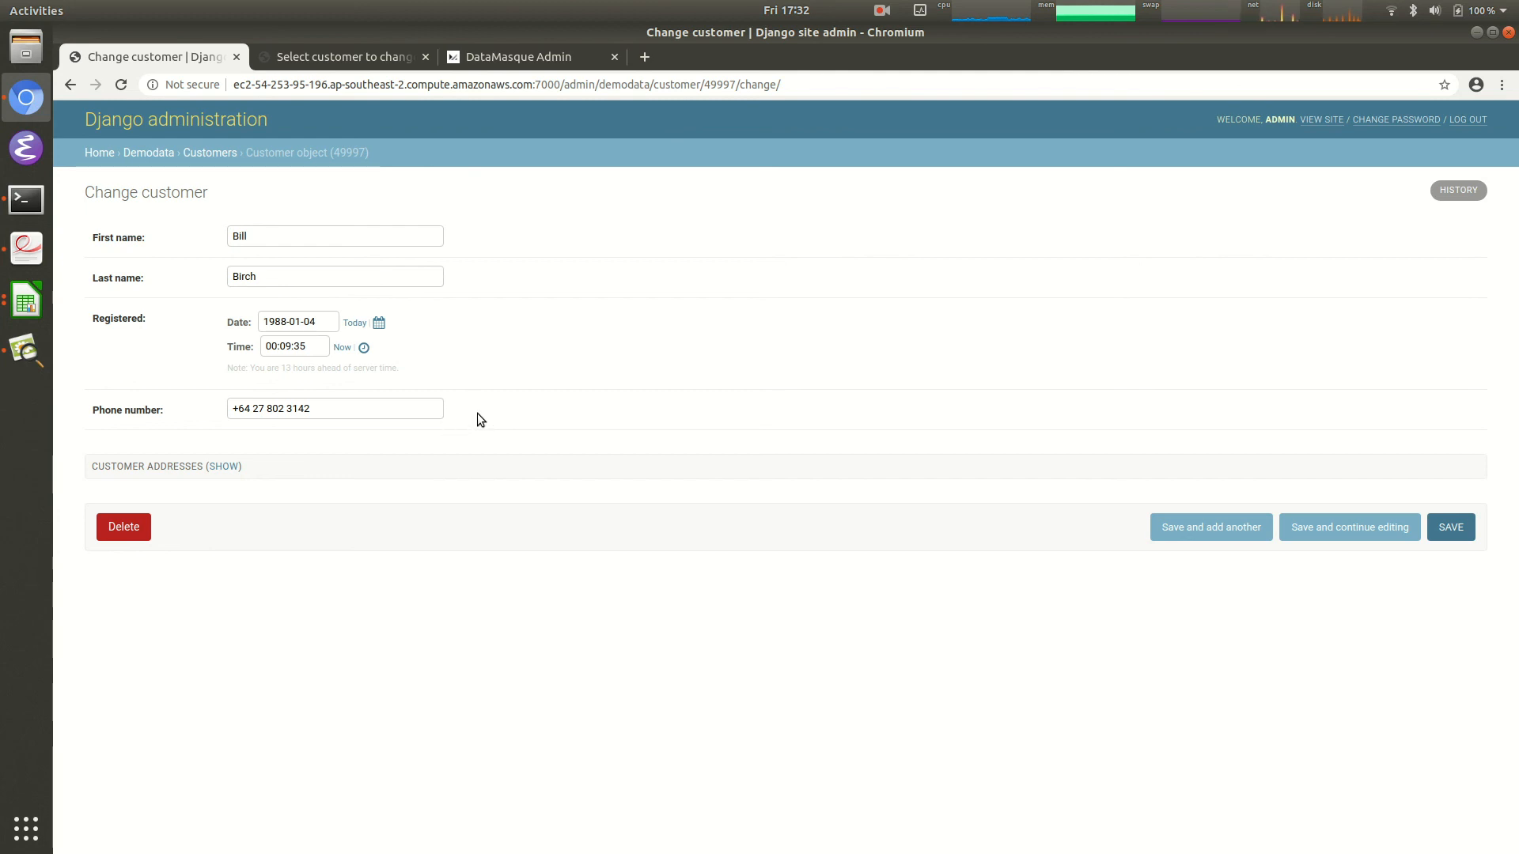
left_click(225, 466)
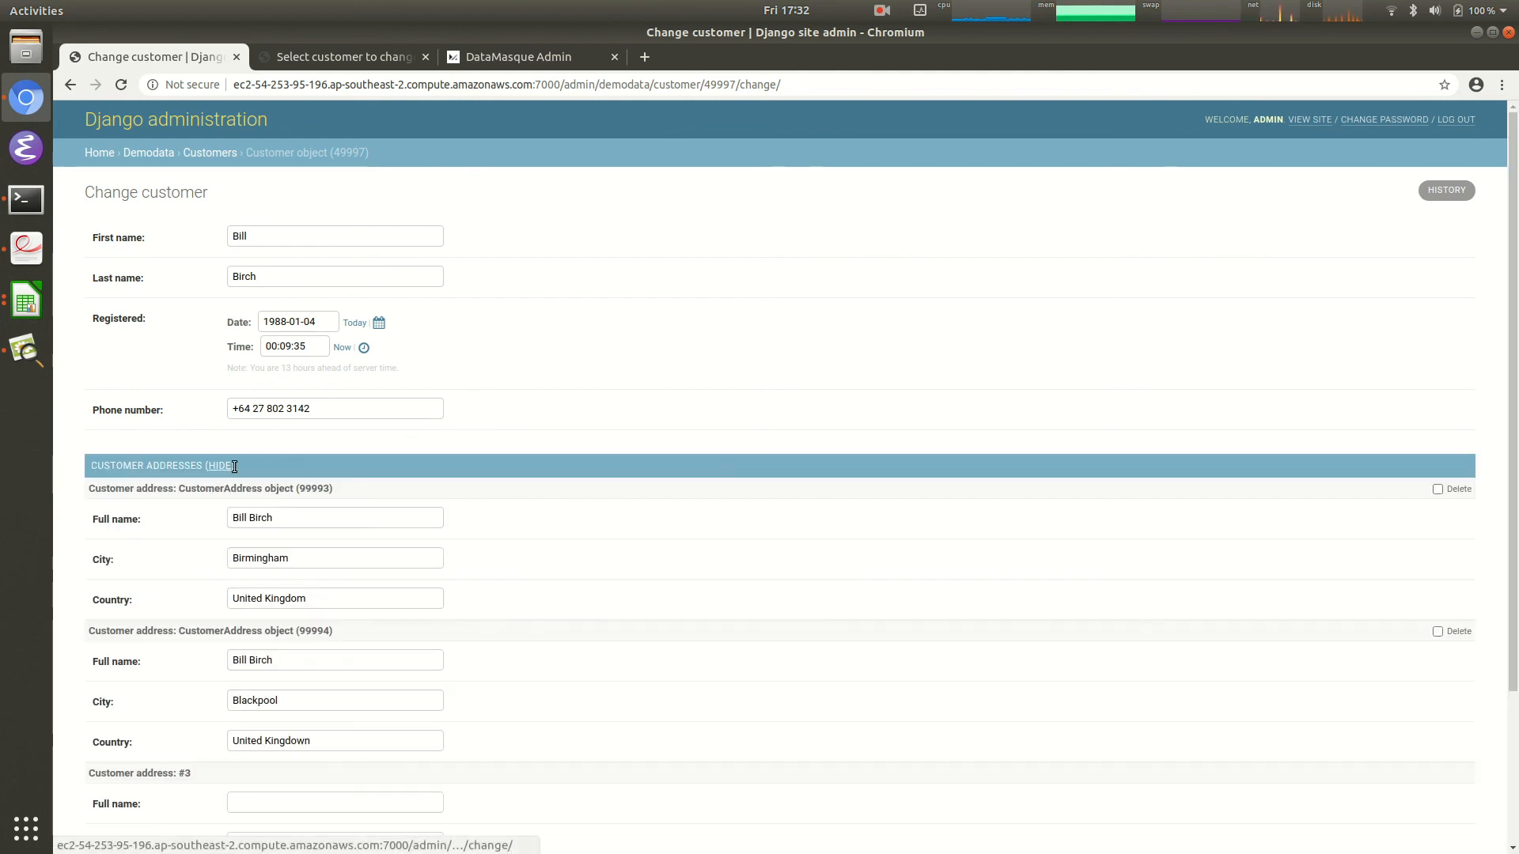